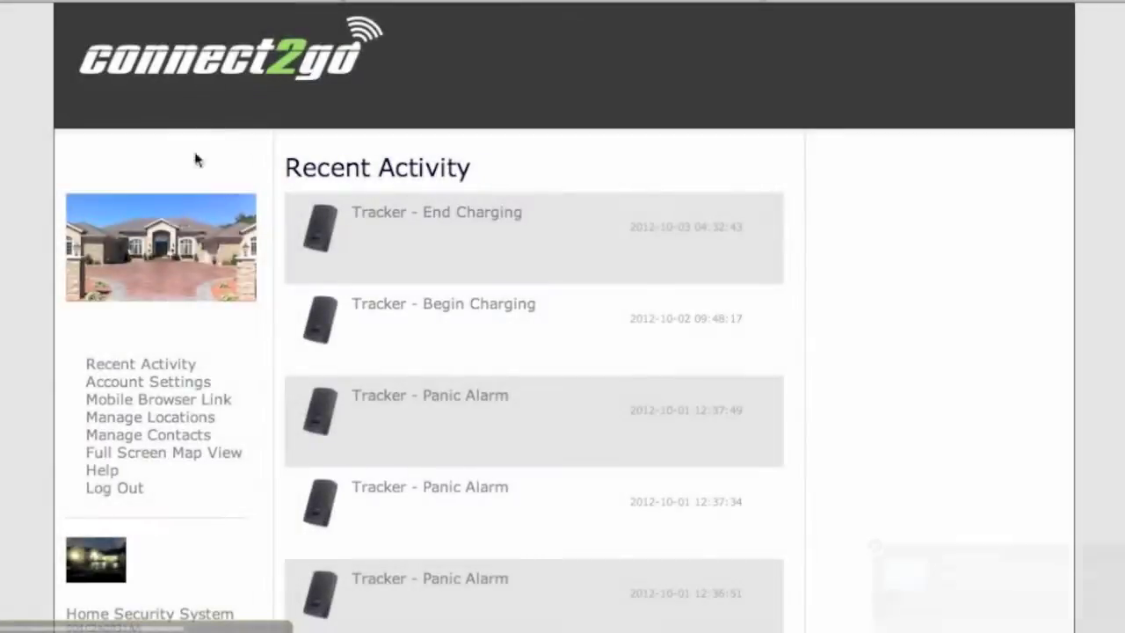
- Under Manage Contacts, create a contact with the person's name and e-mail address, and save it
{"action": "left_click", "coordinate": [171, 437]}
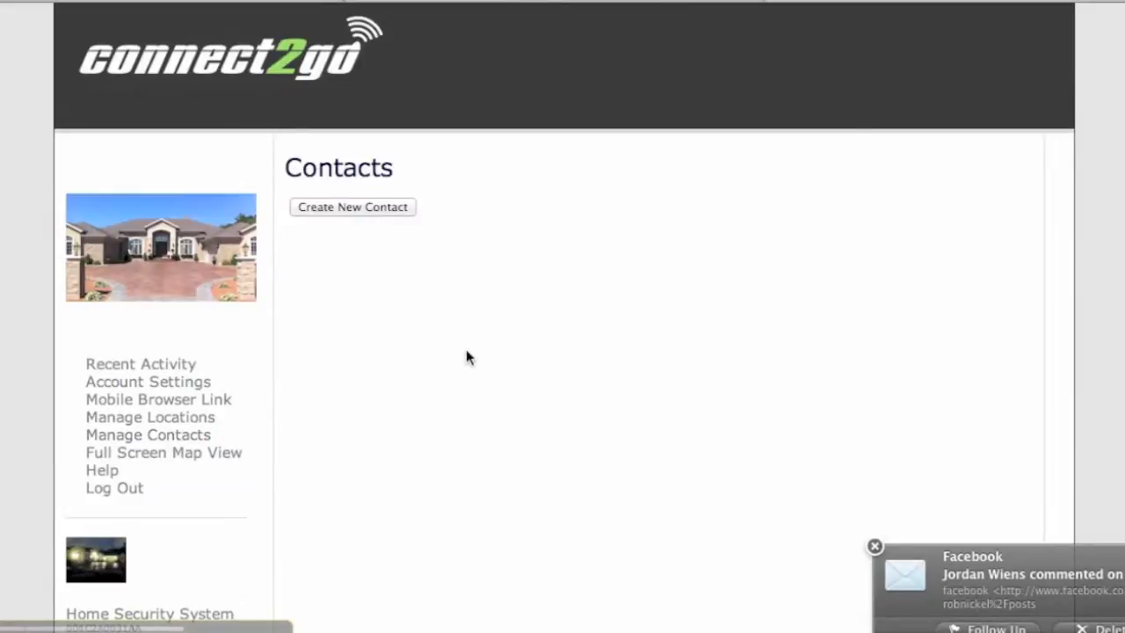
{"action": "left_click", "coordinate": [381, 207]}
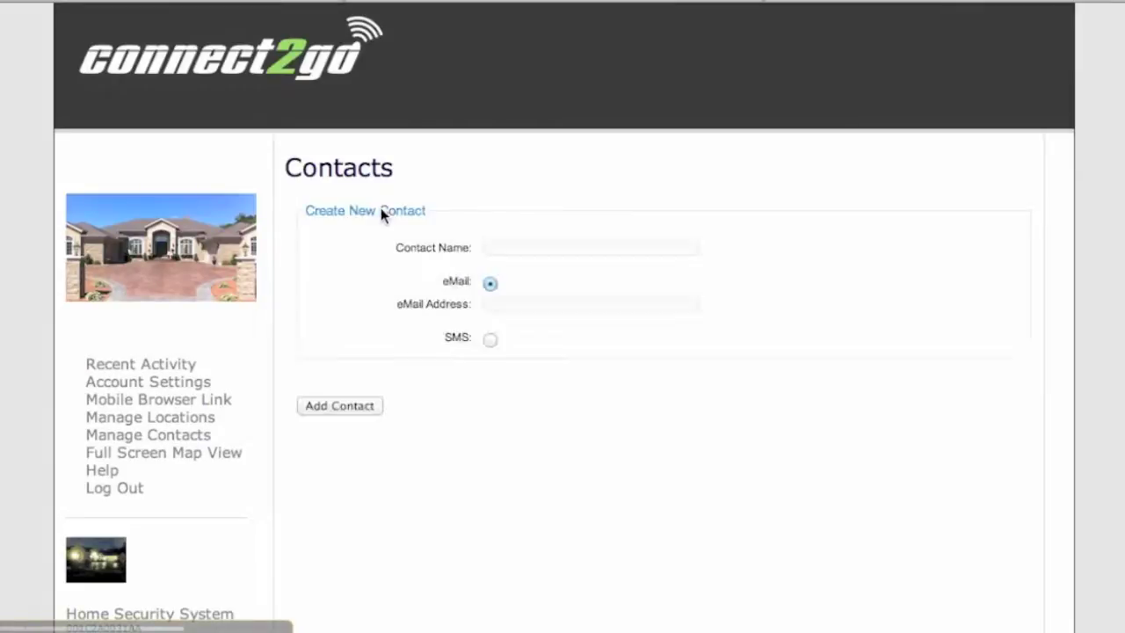
{"action": "left_click", "coordinate": [507, 248]}
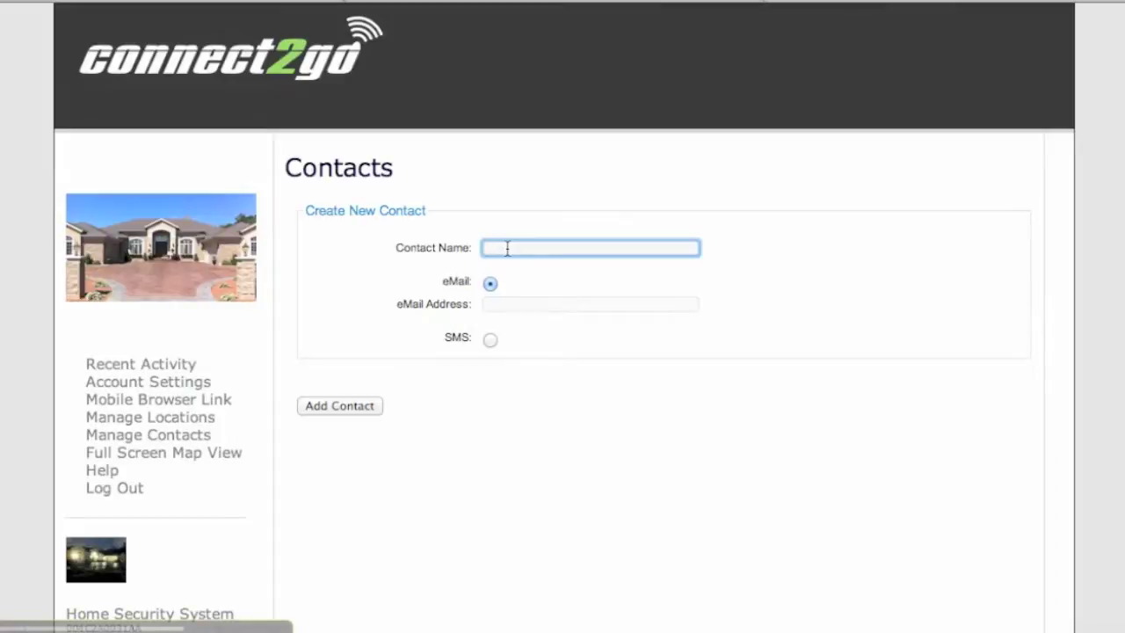
{"action": "type", "text": "Rob"}
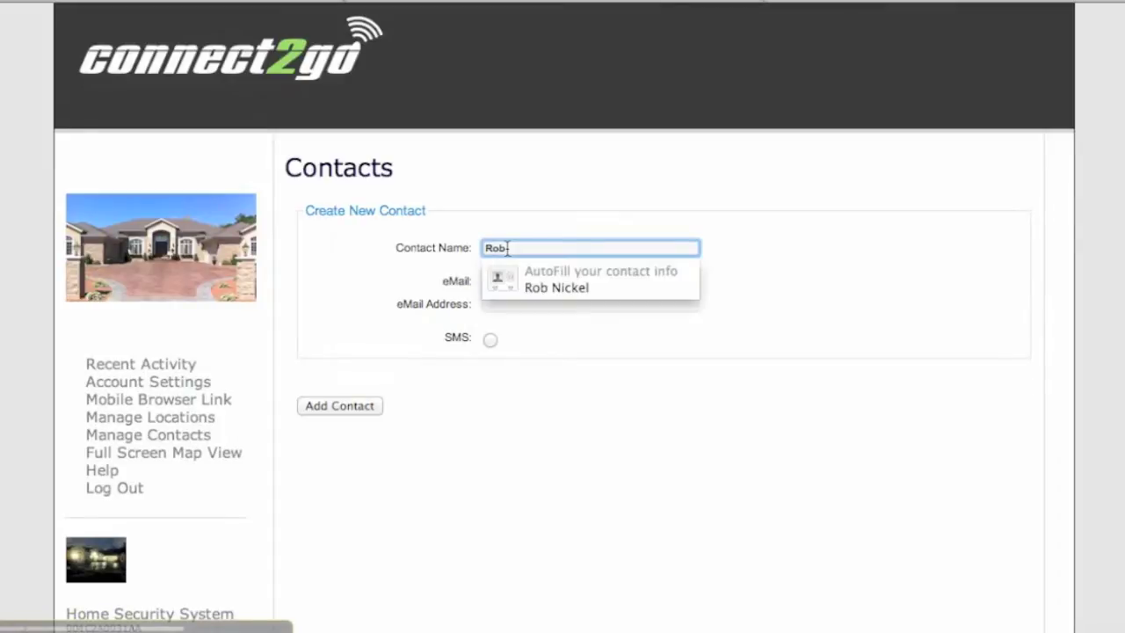
{"action": "key", "text": "Tab"}
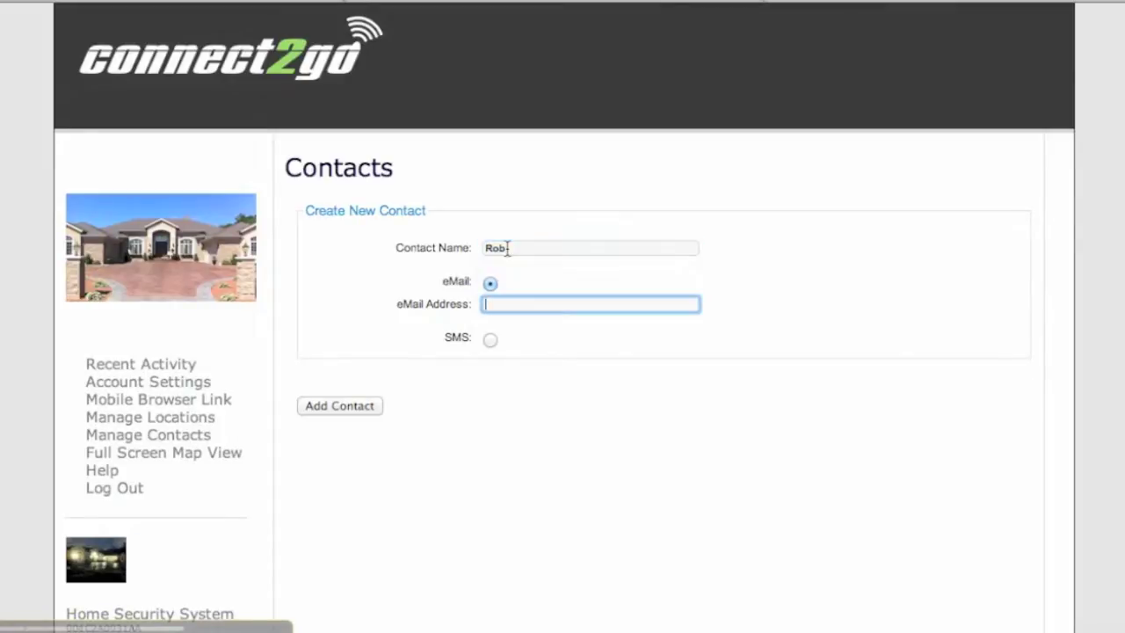
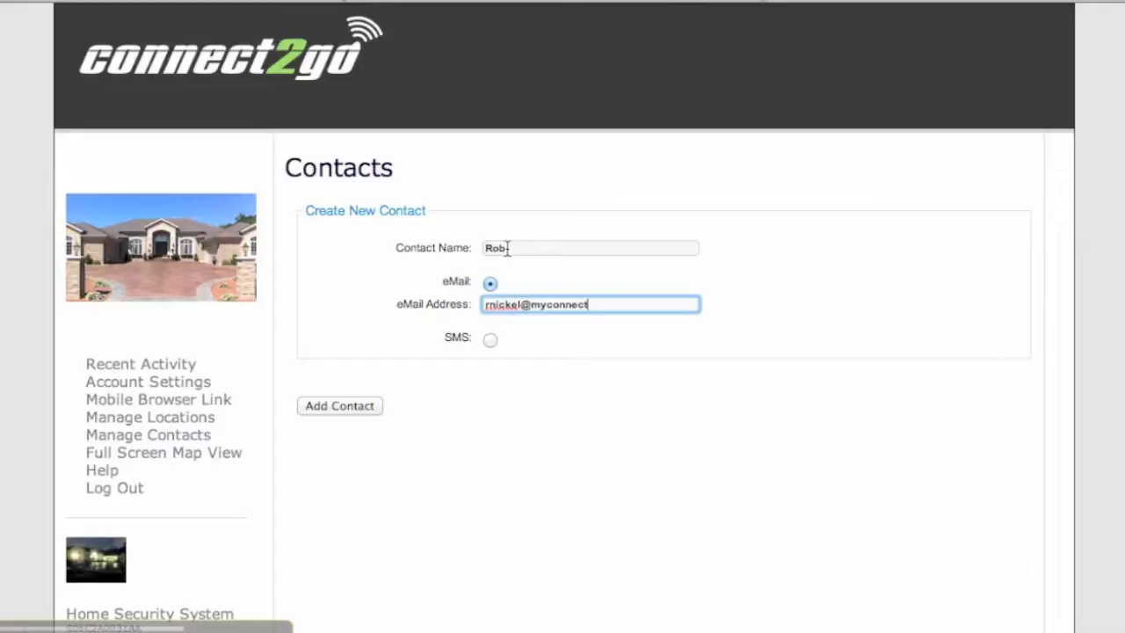
{"action": "left_click", "coordinate": [327, 408]}
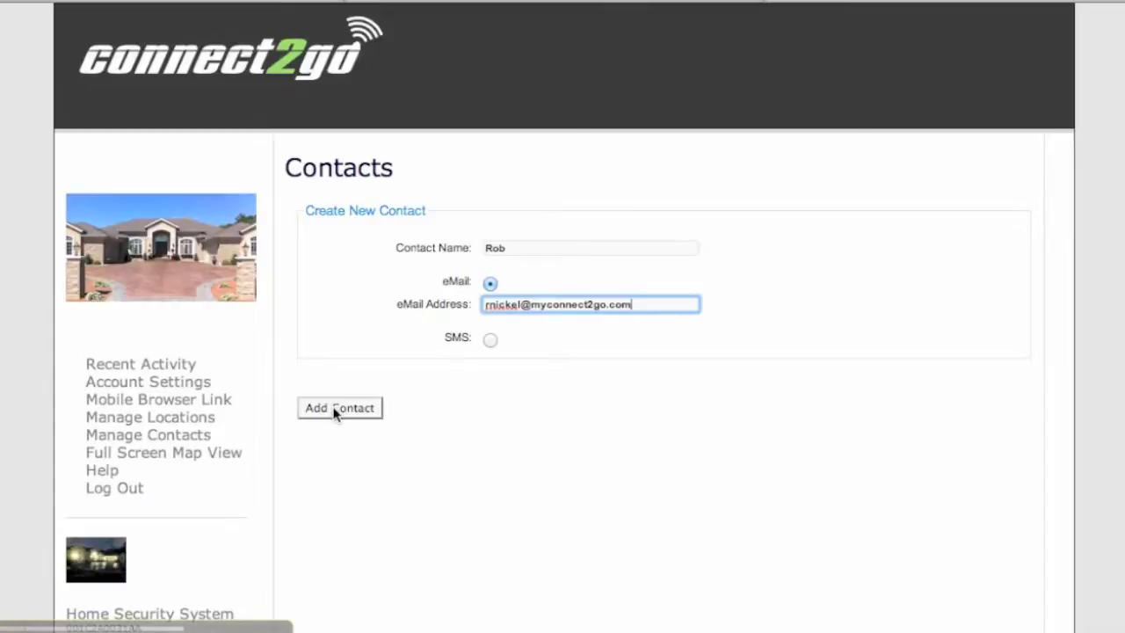
{"action": "left_click", "coordinate": [335, 408]}
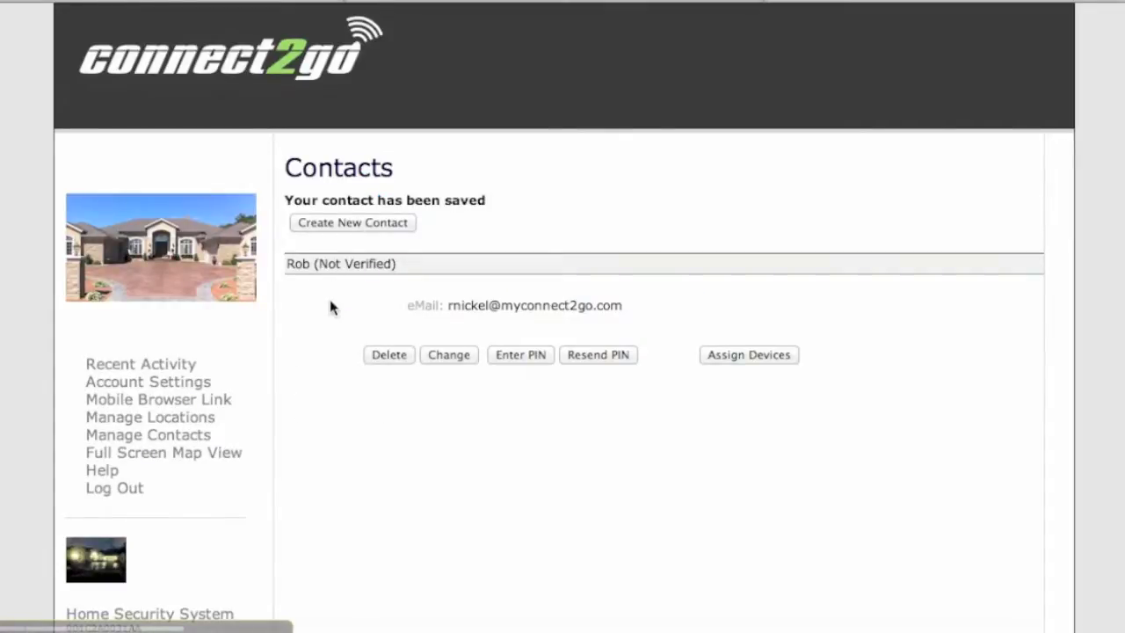
{"action": "left_click", "coordinate": [320, 266]}
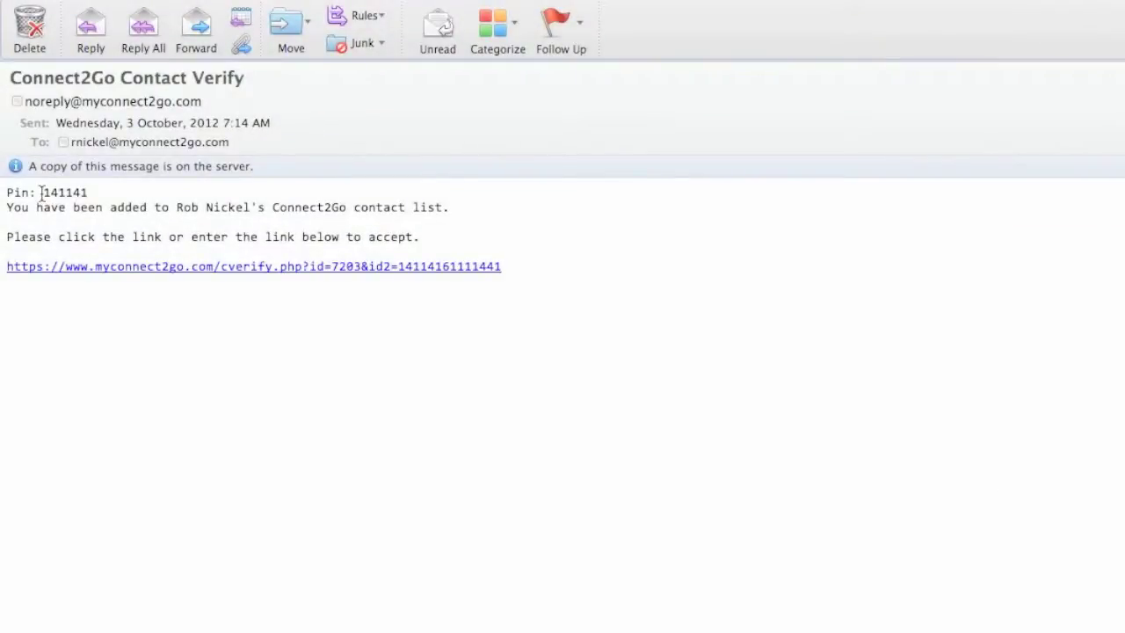
- Note the PIN in the Contact Verify email and follow its verification link
{"action": "left_click_drag", "start_coordinate": [45, 193], "coordinate": [91, 193]}
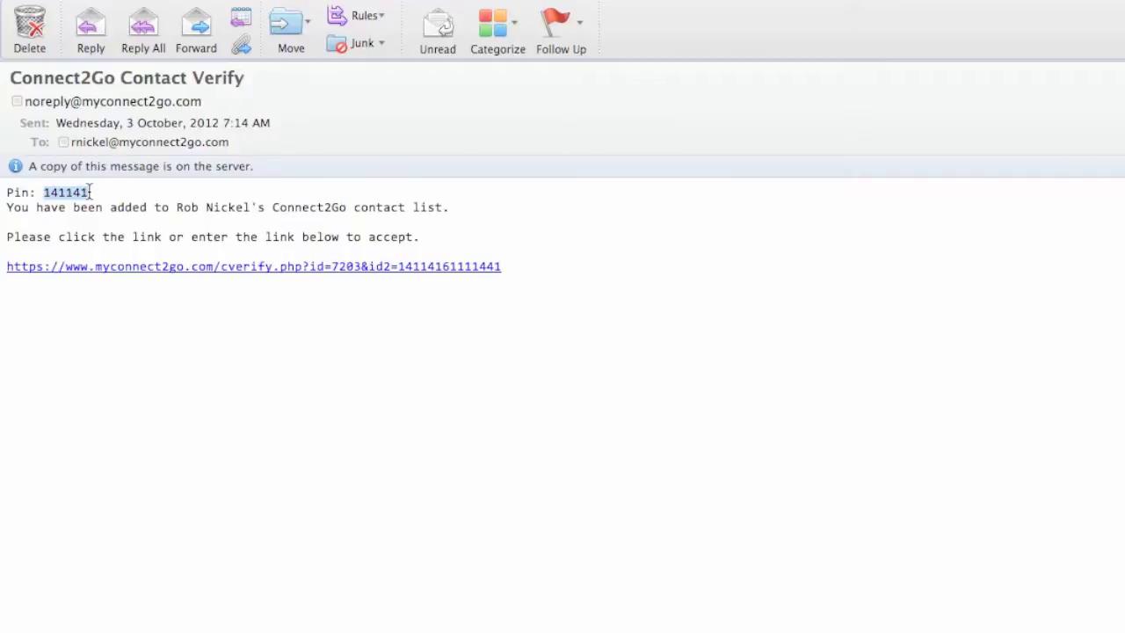
{"action": "left_click", "coordinate": [333, 373]}
{"action": "left_click", "coordinate": [276, 274]}
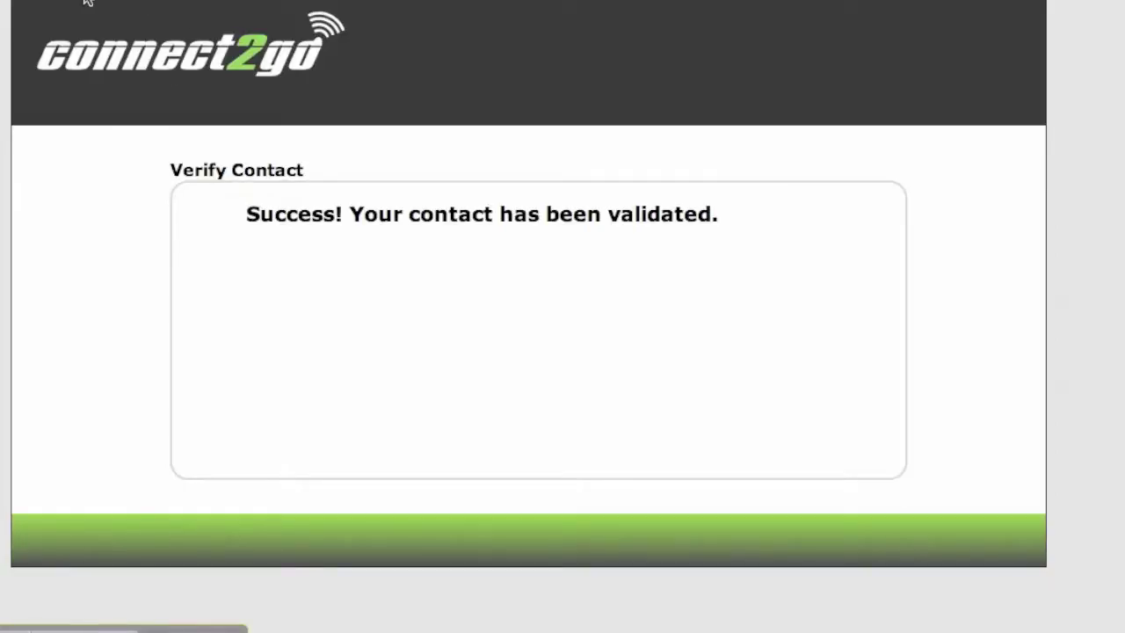
- Close the Verify Contact success page and bring up the contact's PIN entry form
{"action": "left_click", "coordinate": [0, 9]}
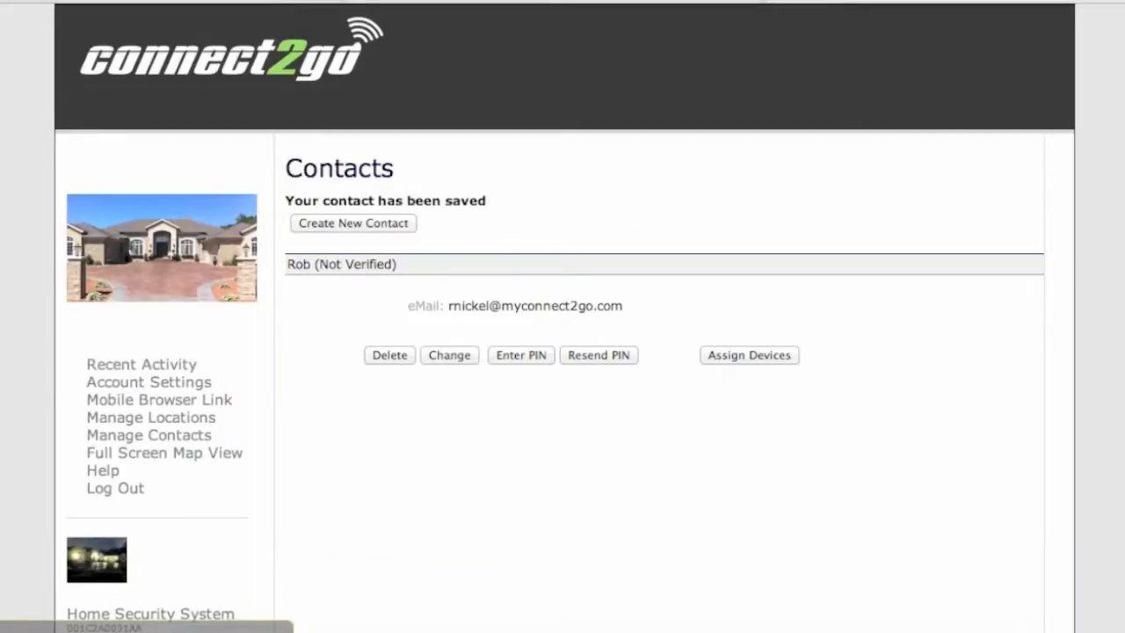
{"action": "left_click", "coordinate": [520, 355]}
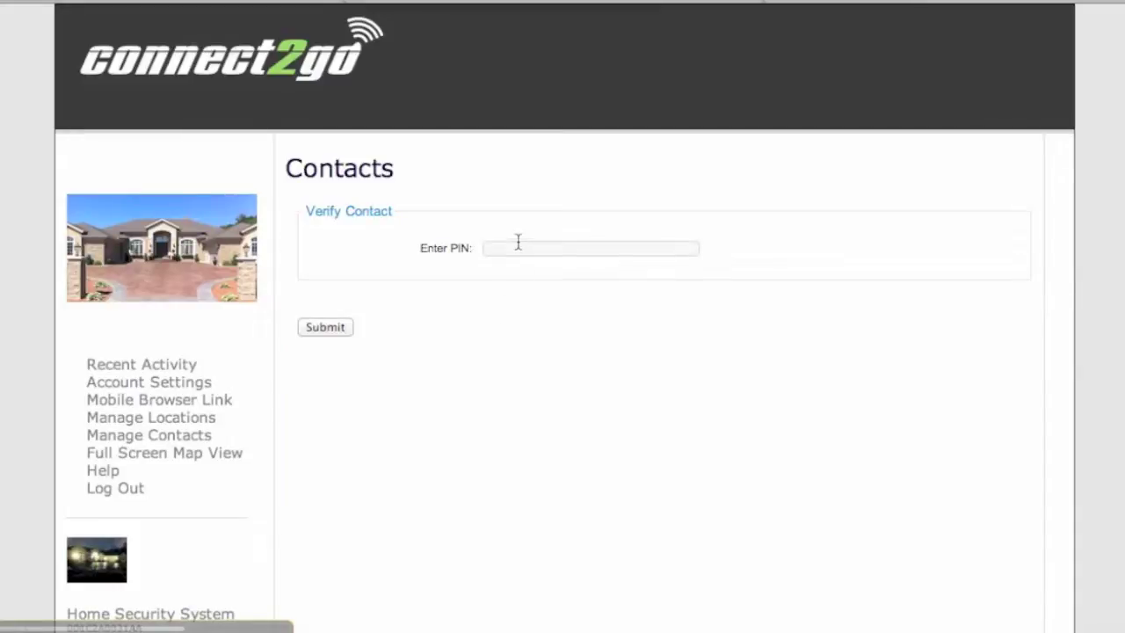
- Submit the emailed PIN for the e-mail contact and dismiss the verified message
{"action": "left_click", "coordinate": [515, 247]}
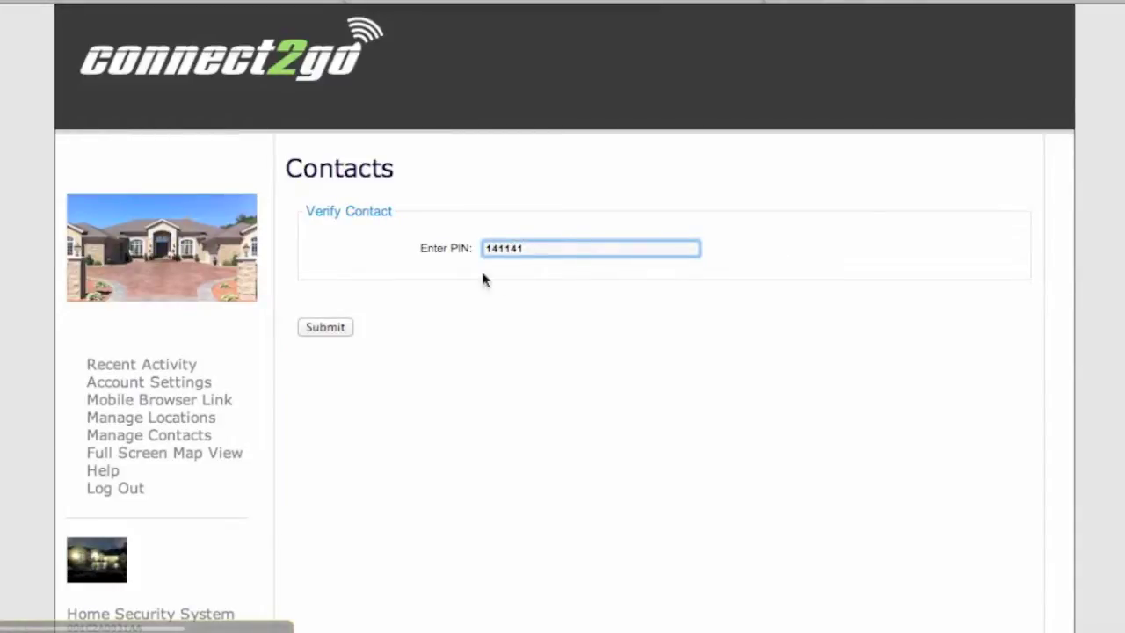
{"action": "left_click", "coordinate": [338, 330]}
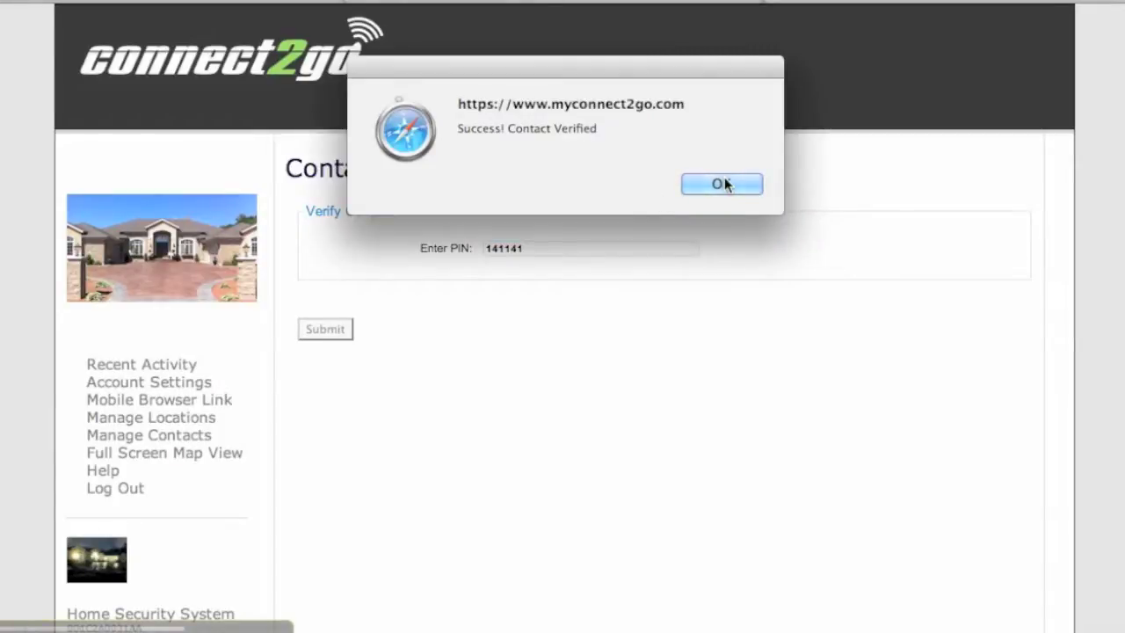
{"action": "left_click", "coordinate": [720, 183]}
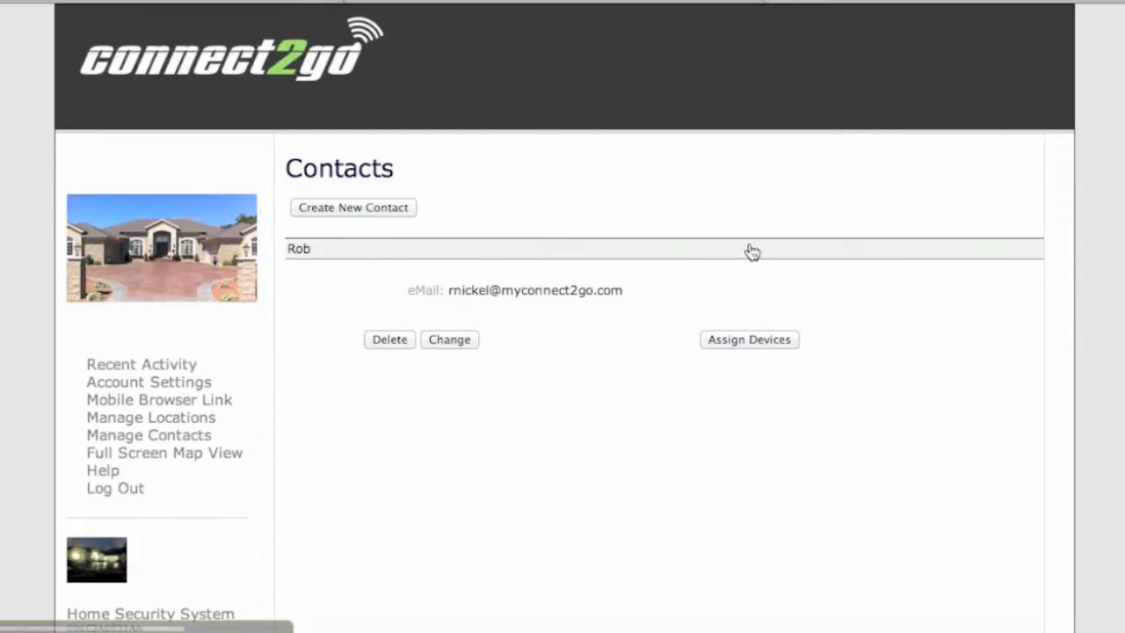
{"action": "left_click", "coordinate": [350, 210]}
- Enter the new contact's name, switch delivery to SMS, and fill in the cell number
{"action": "left_click", "coordinate": [506, 248]}
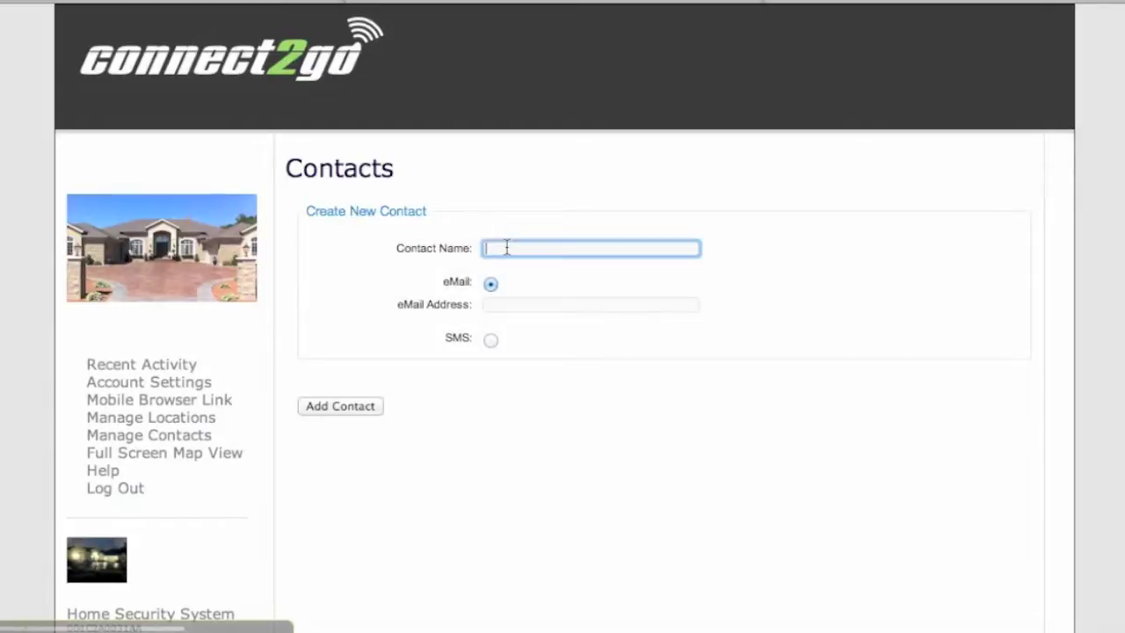
{"action": "type", "text": "Rob"}
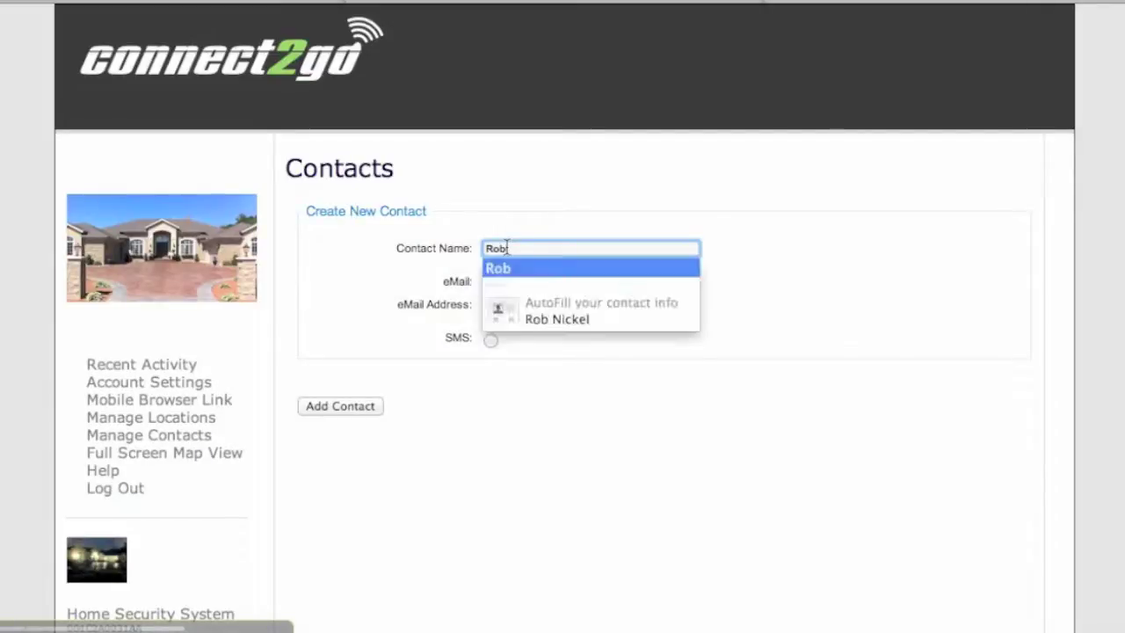
{"action": "type", "text": " Cell"}
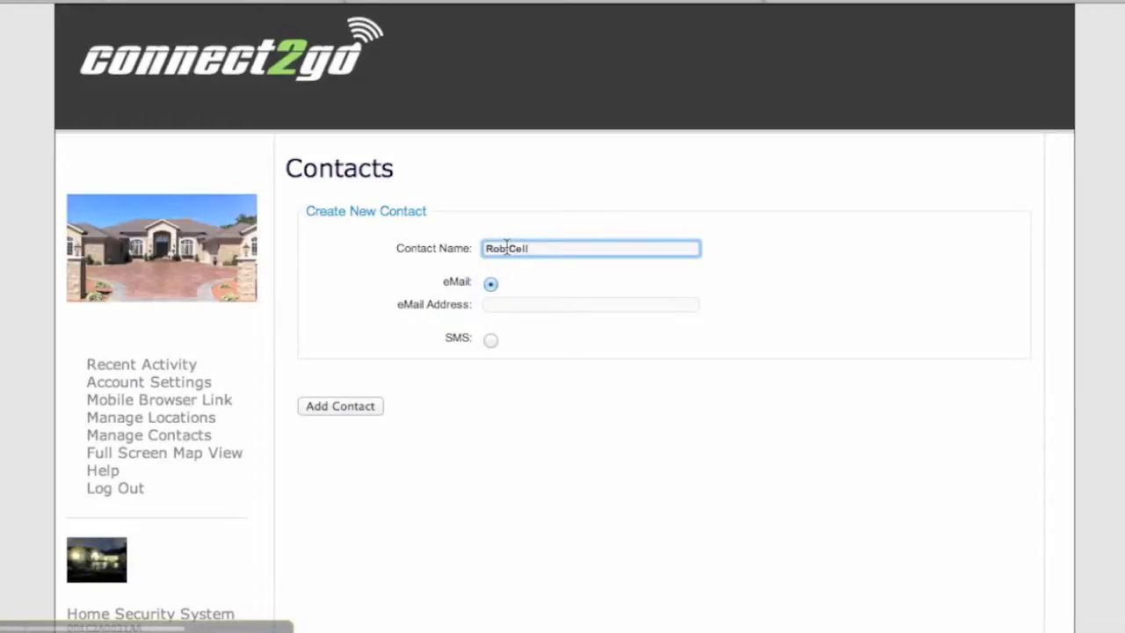
{"action": "left_click", "coordinate": [497, 303]}
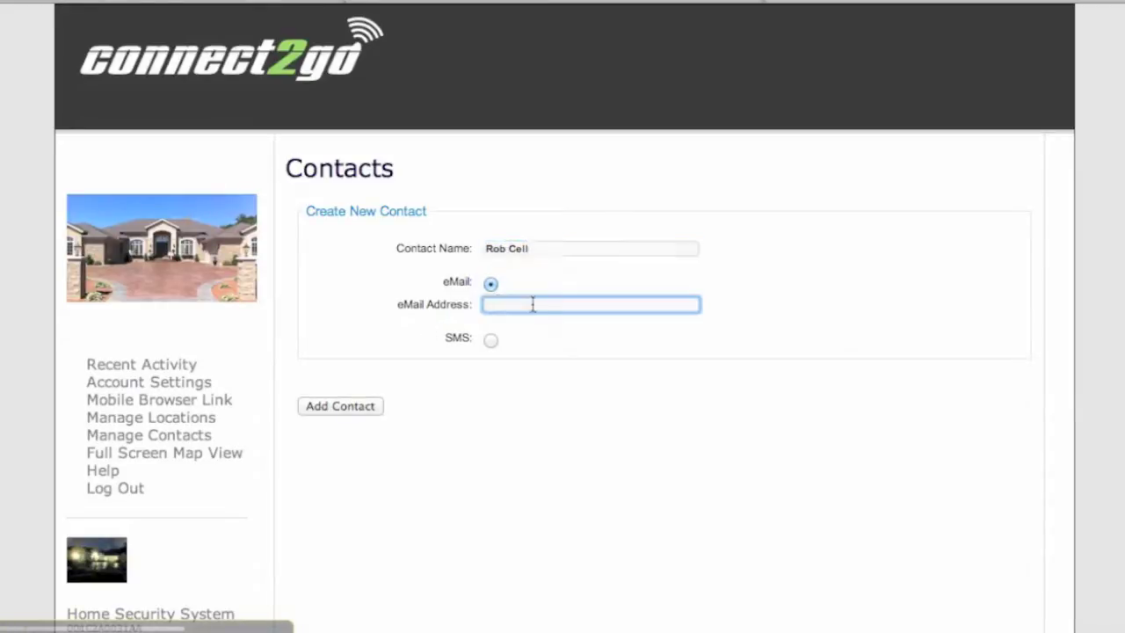
{"action": "left_click", "coordinate": [490, 341]}
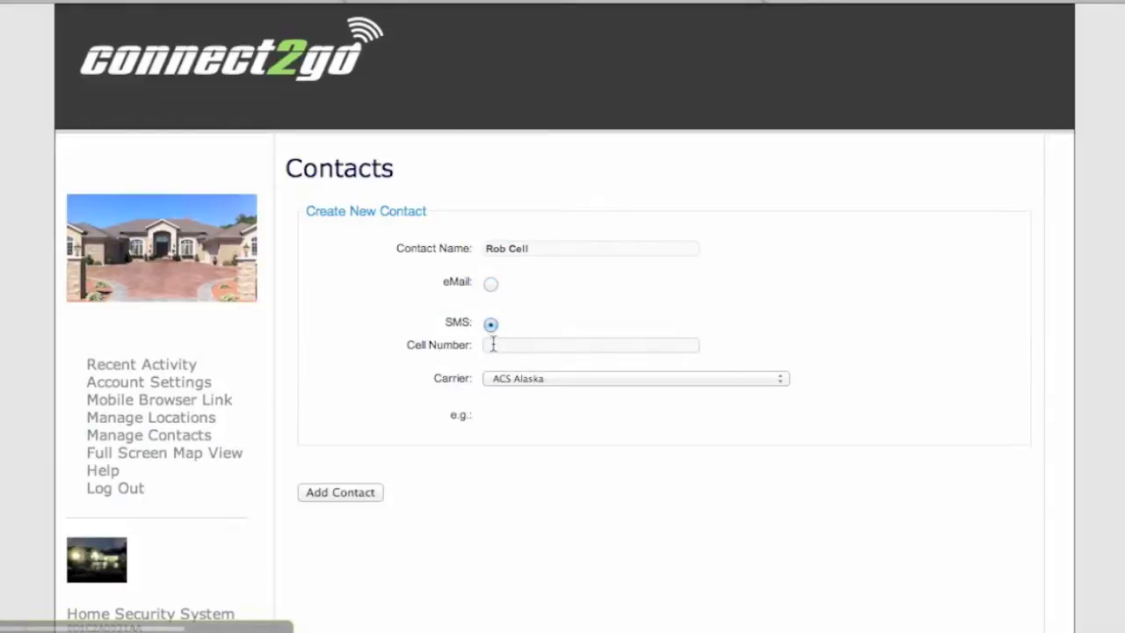
{"action": "left_click", "coordinate": [490, 348]}
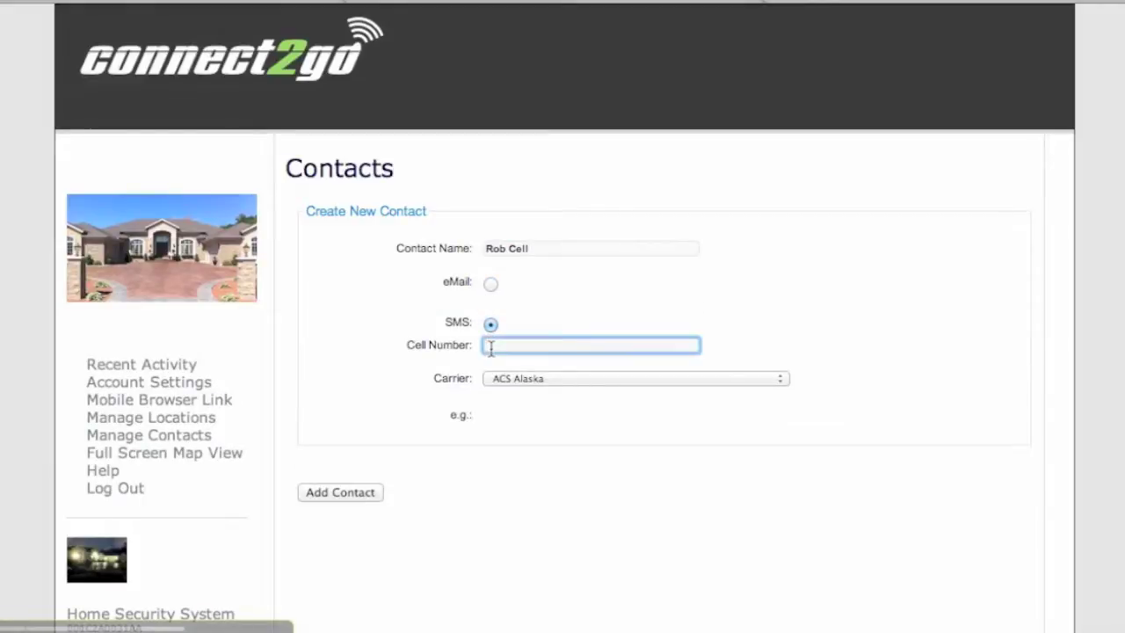
- Choose Rogers AT&T as the contact's mobile carrier
{"action": "left_click", "coordinate": [520, 379]}
{"action": "scroll", "coordinate": [563, 426], "scroll_direction": "down", "scroll_amount": 20}
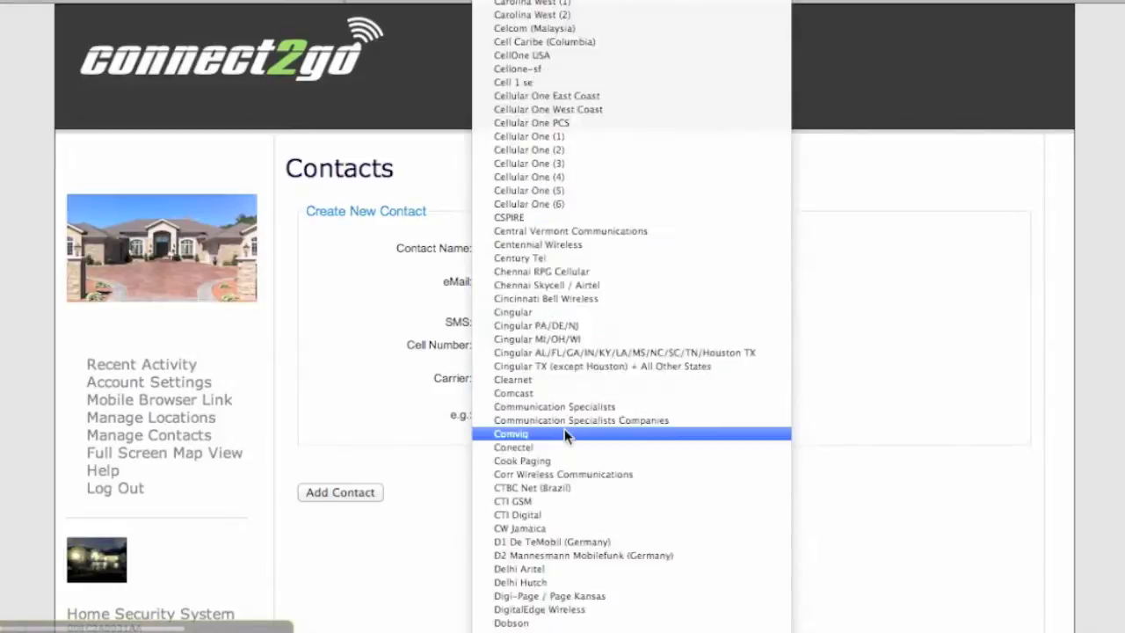
{"action": "scroll", "coordinate": [565, 431], "scroll_direction": "down", "scroll_amount": 10}
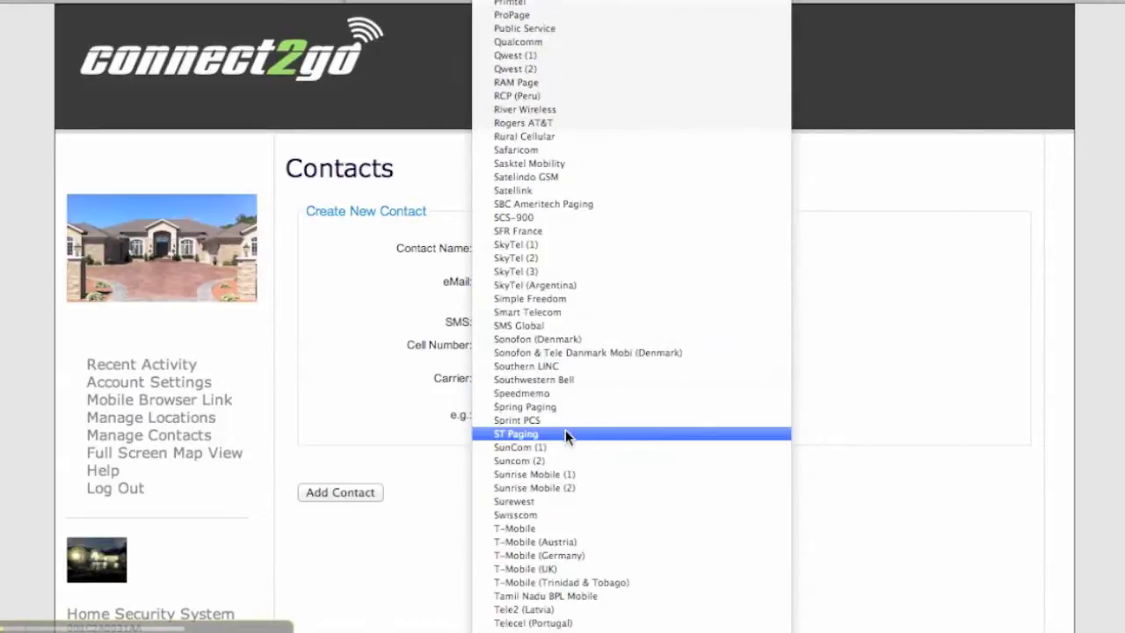
{"action": "scroll", "coordinate": [565, 405], "scroll_direction": "down", "scroll_amount": 10}
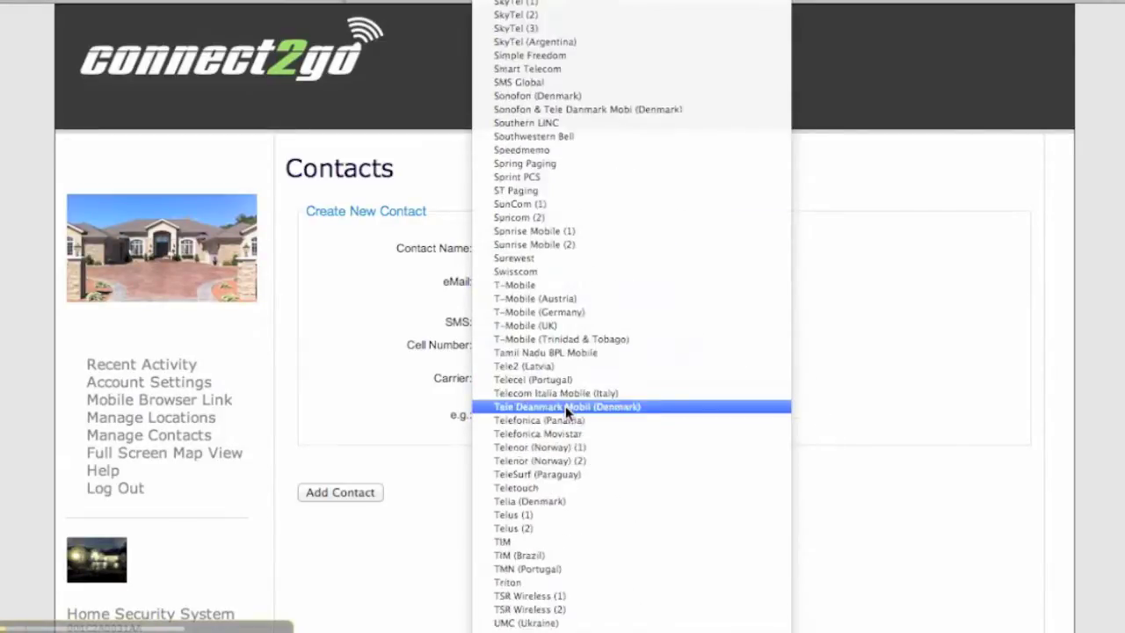
{"action": "scroll", "coordinate": [565, 406], "scroll_direction": "up", "scroll_amount": 7}
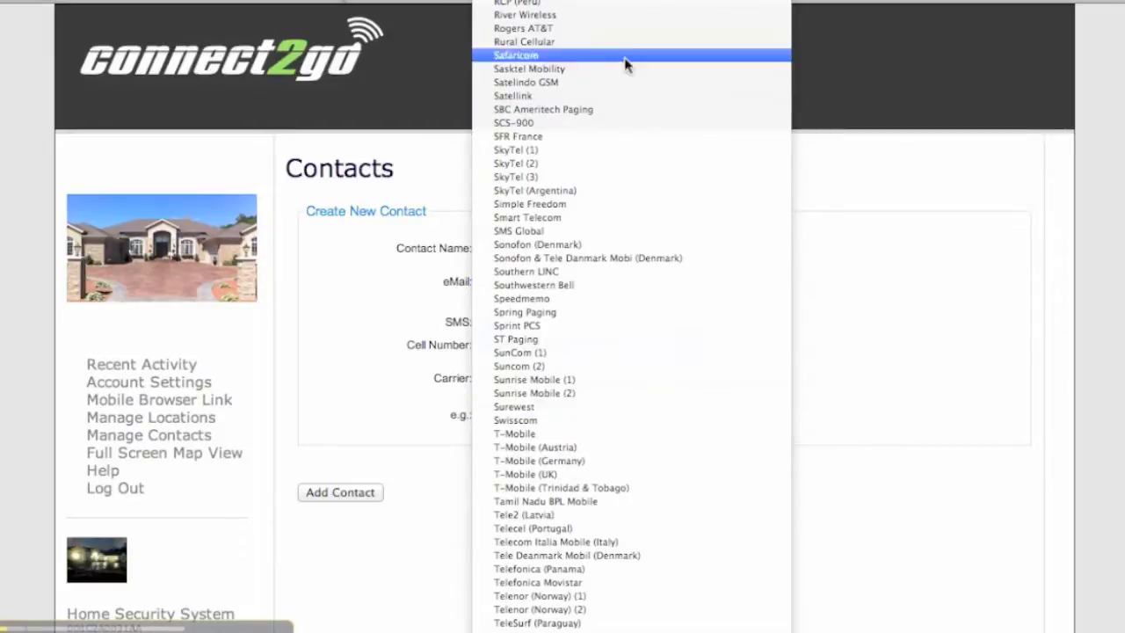
{"action": "left_click", "coordinate": [595, 28]}
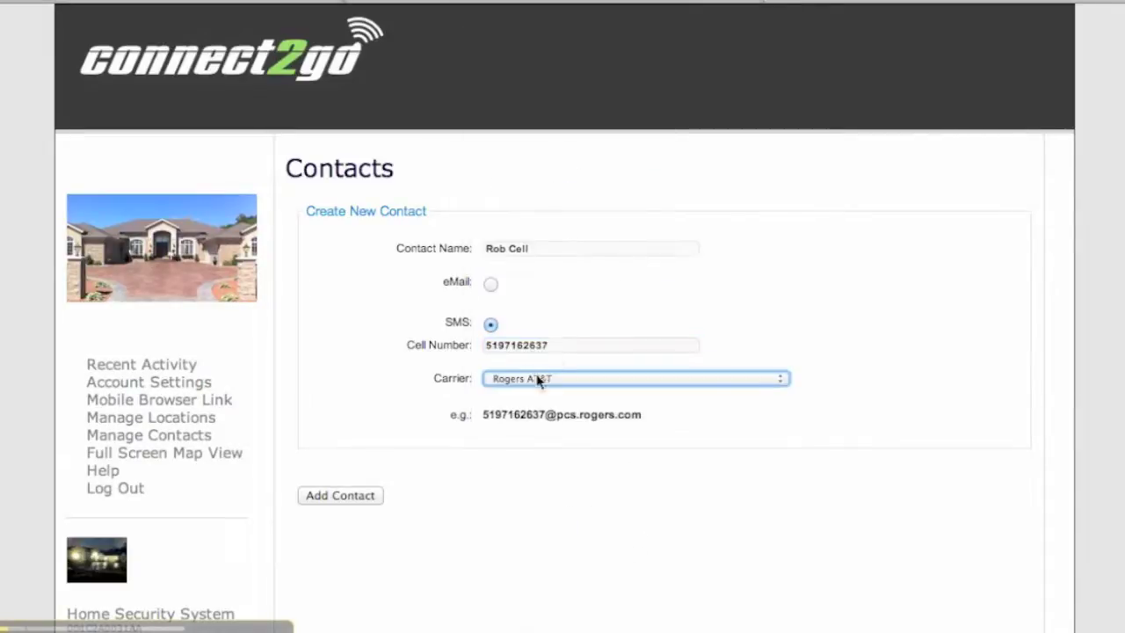
- Save the SMS contact and verify it by submitting its PIN
{"action": "left_click", "coordinate": [347, 498]}
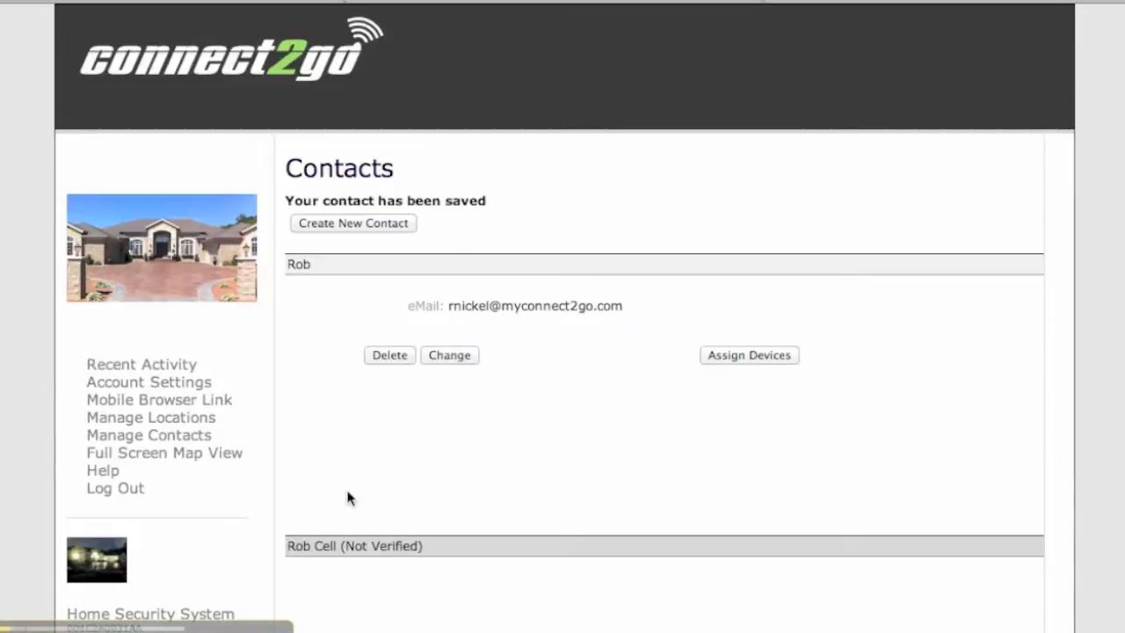
{"action": "left_click", "coordinate": [347, 546]}
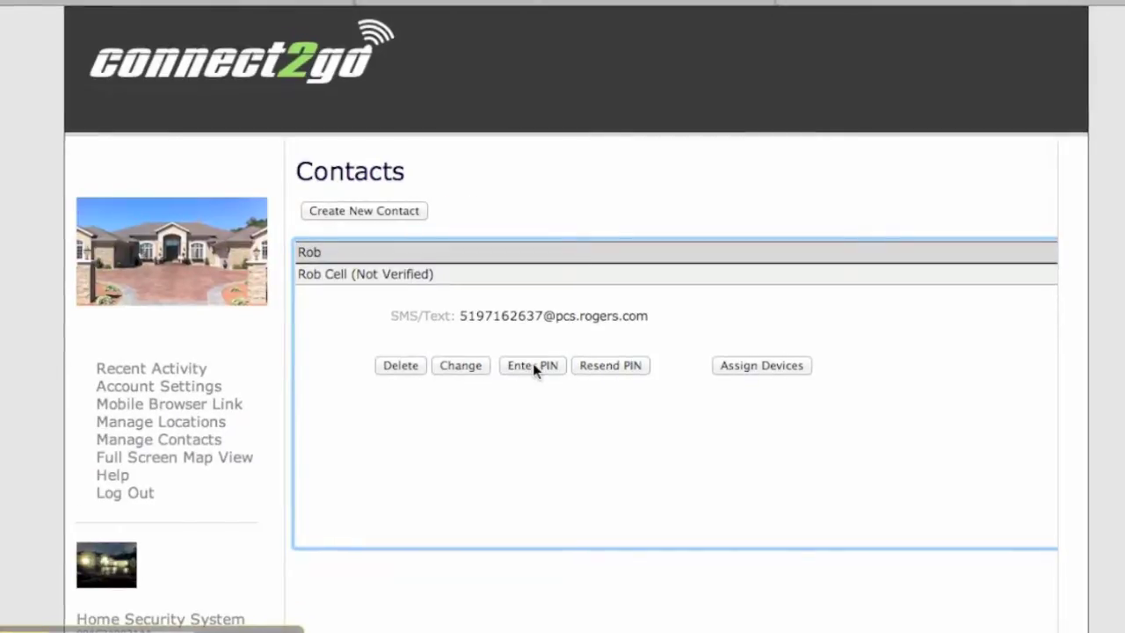
{"action": "left_click", "coordinate": [533, 365]}
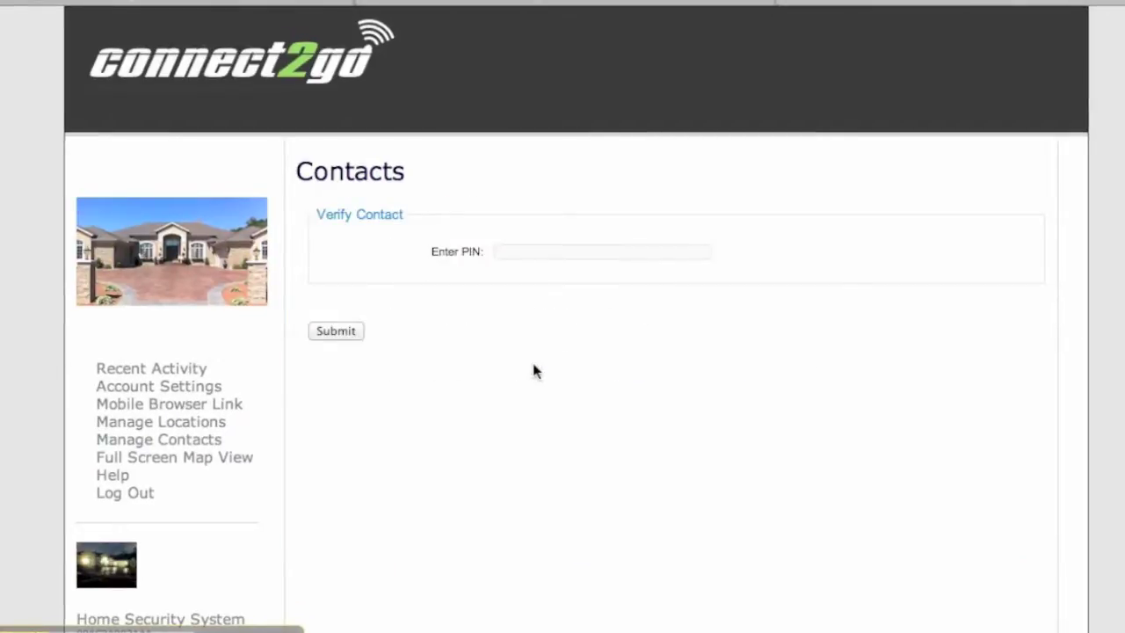
{"action": "left_click", "coordinate": [526, 253]}
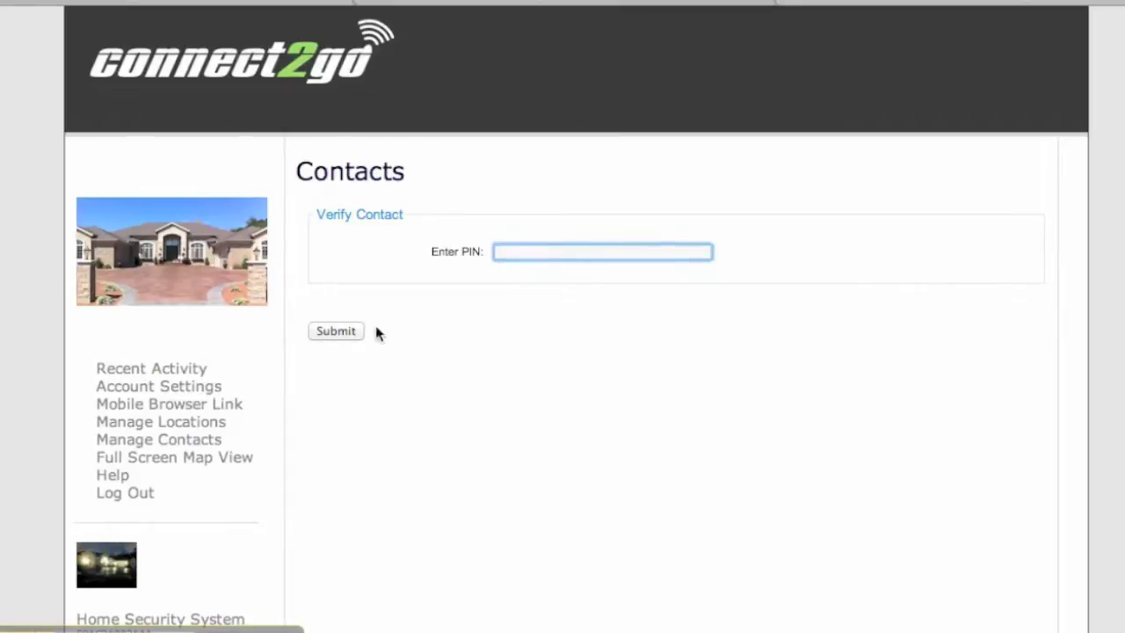
{"action": "left_click", "coordinate": [336, 331]}
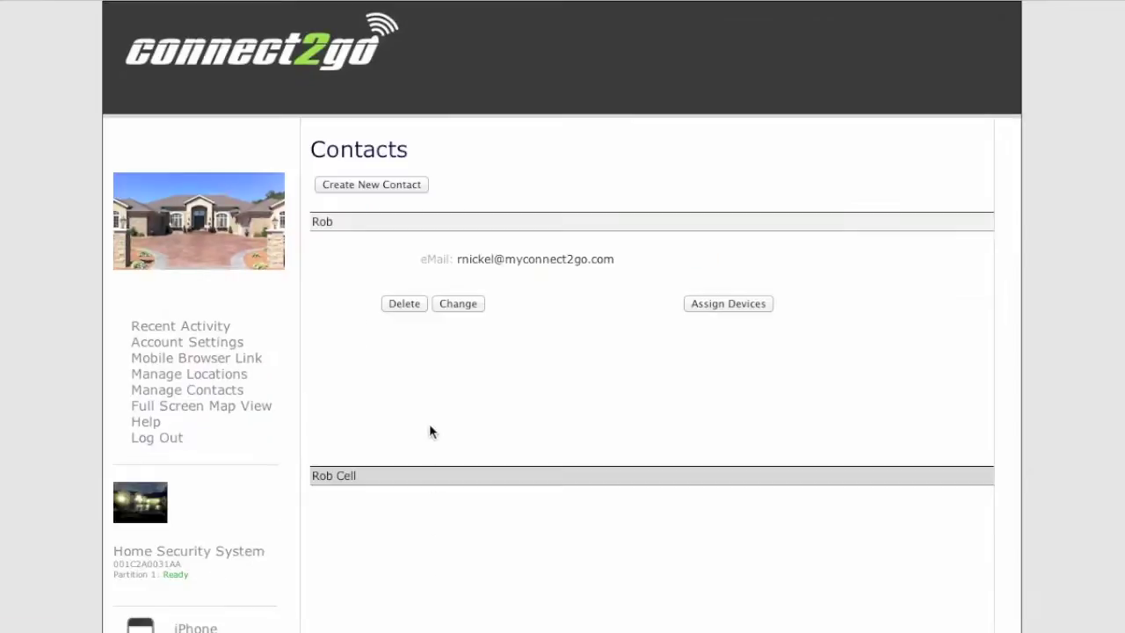
{"action": "left_click", "coordinate": [334, 476]}
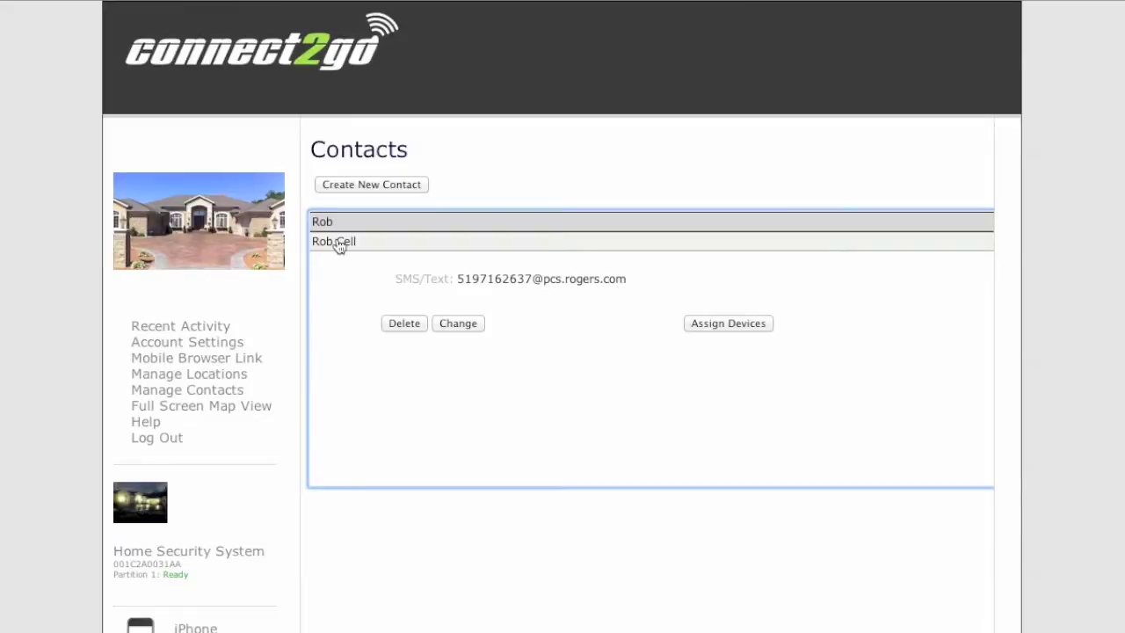
- Enable Home Security System for the SMS contact with Alarms, Arms and Disarms alerts
{"action": "left_click", "coordinate": [730, 323]}
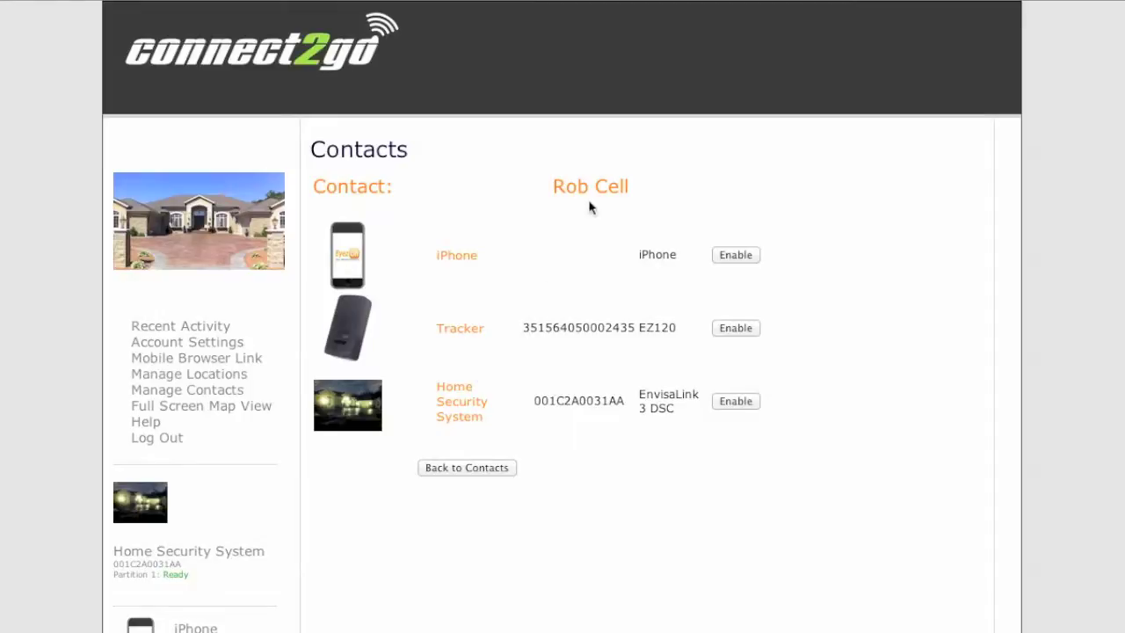
{"action": "left_click", "coordinate": [734, 402]}
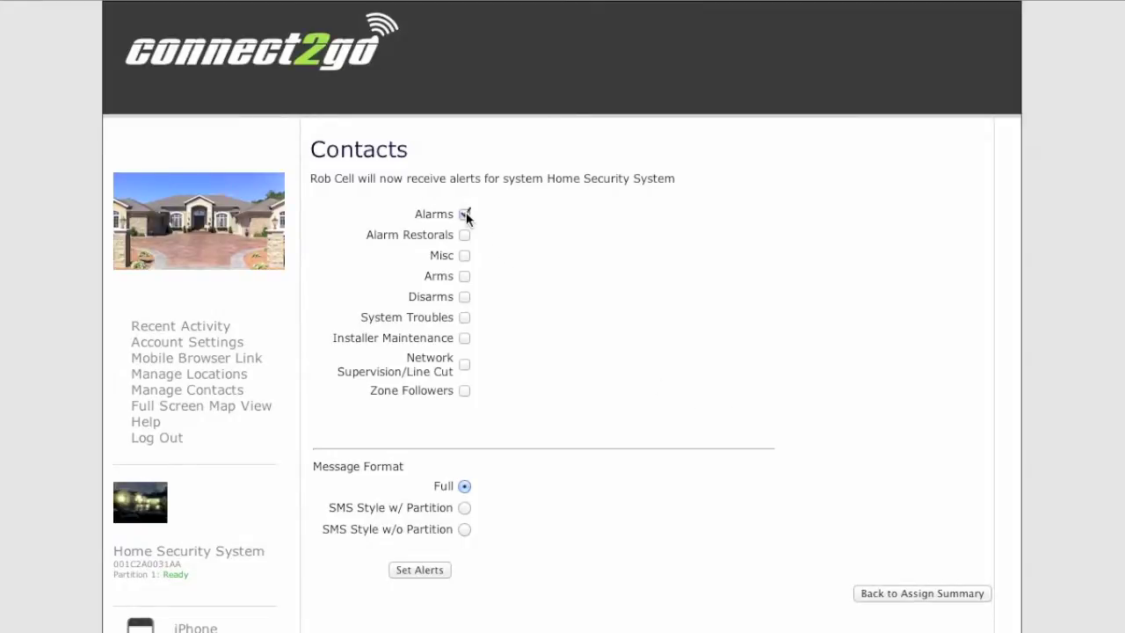
{"action": "left_click", "coordinate": [464, 297]}
{"action": "left_click", "coordinate": [432, 571]}
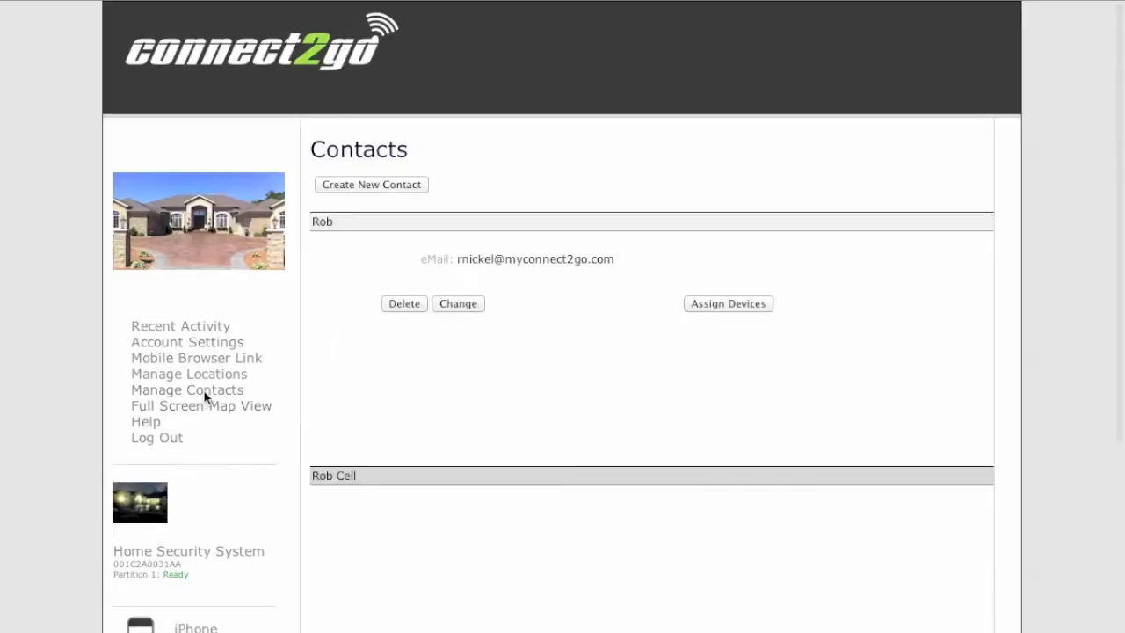
- Add Network Supervision/Line Cut to the SMS contact's Home Security System alerts and save
{"action": "left_click", "coordinate": [338, 477]}
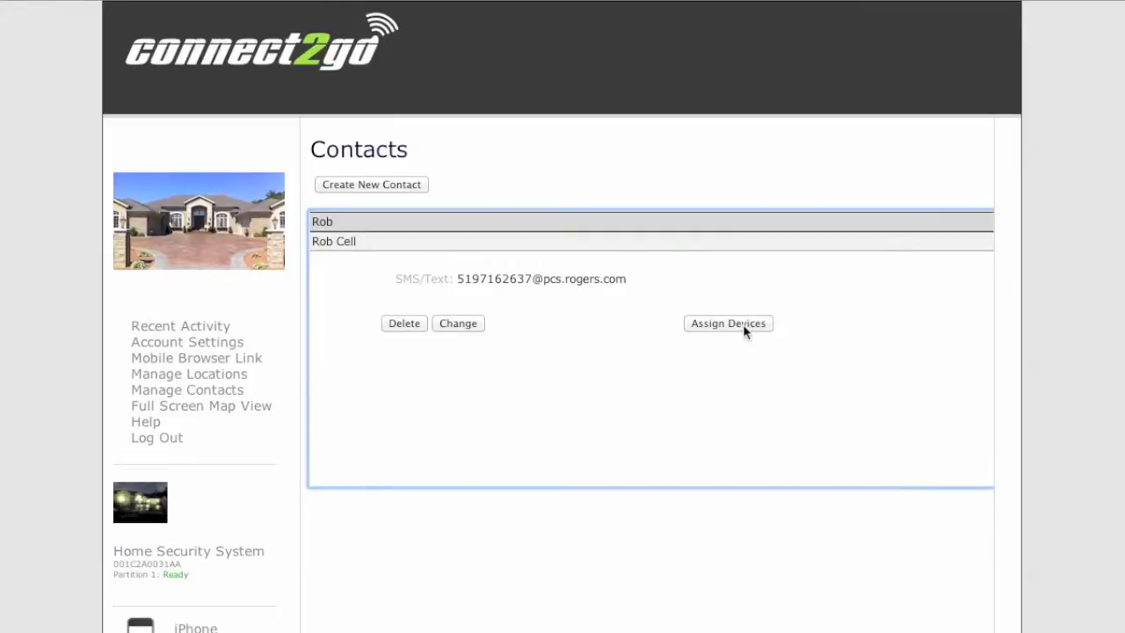
{"action": "left_click", "coordinate": [744, 327]}
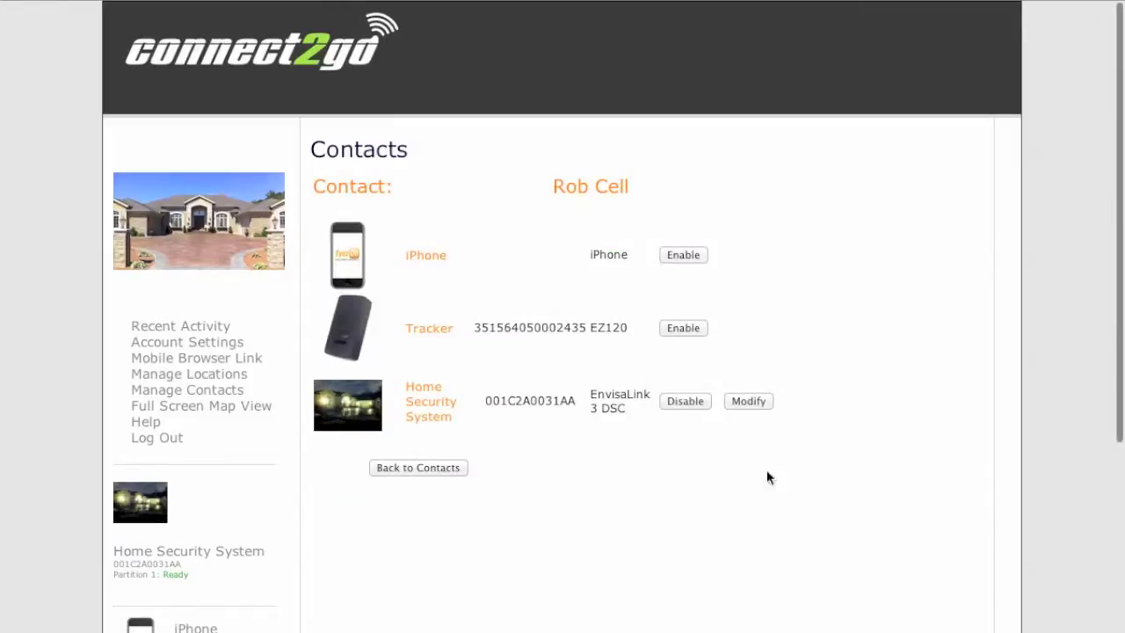
{"action": "left_click", "coordinate": [748, 402]}
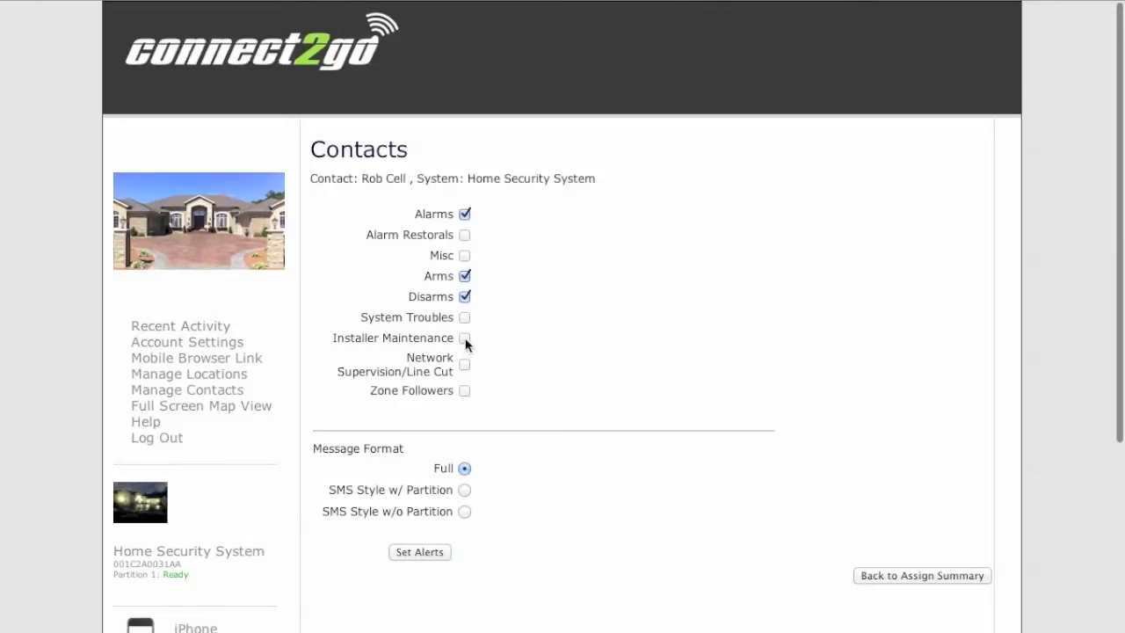
{"action": "left_click", "coordinate": [465, 363]}
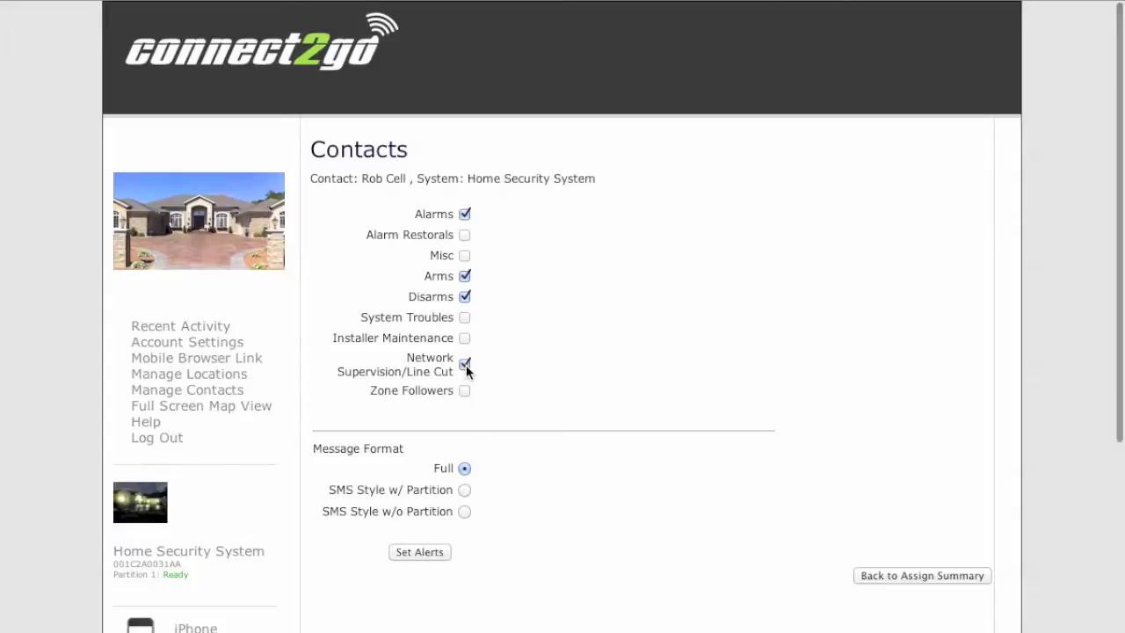
{"action": "left_click", "coordinate": [433, 557]}
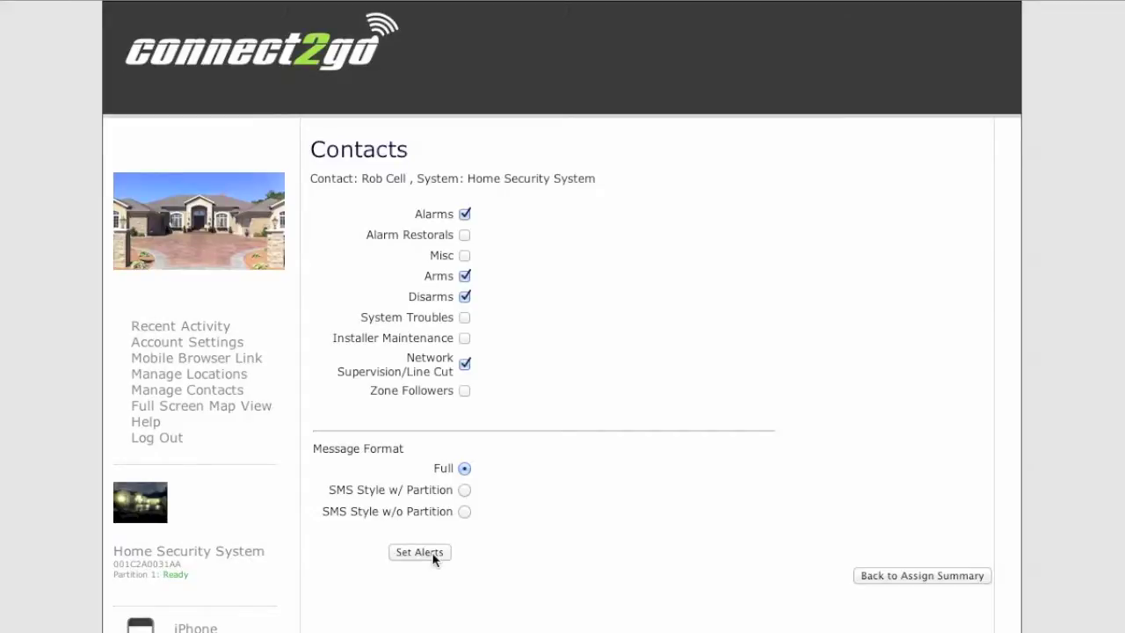
{"action": "left_click", "coordinate": [420, 551]}
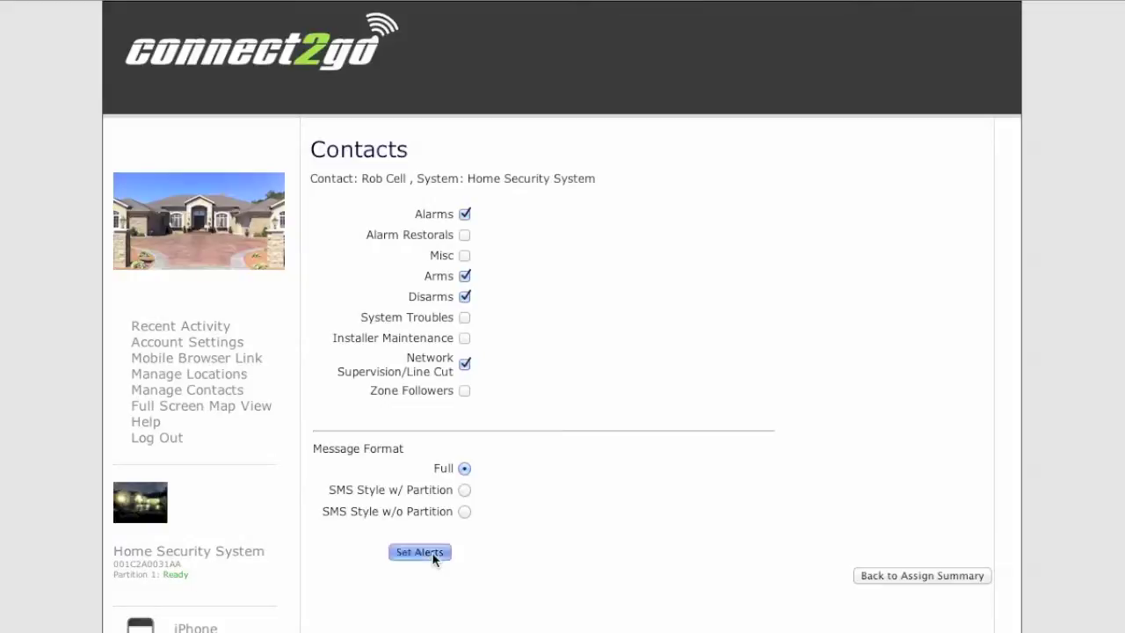
{"action": "left_click", "coordinate": [896, 573]}
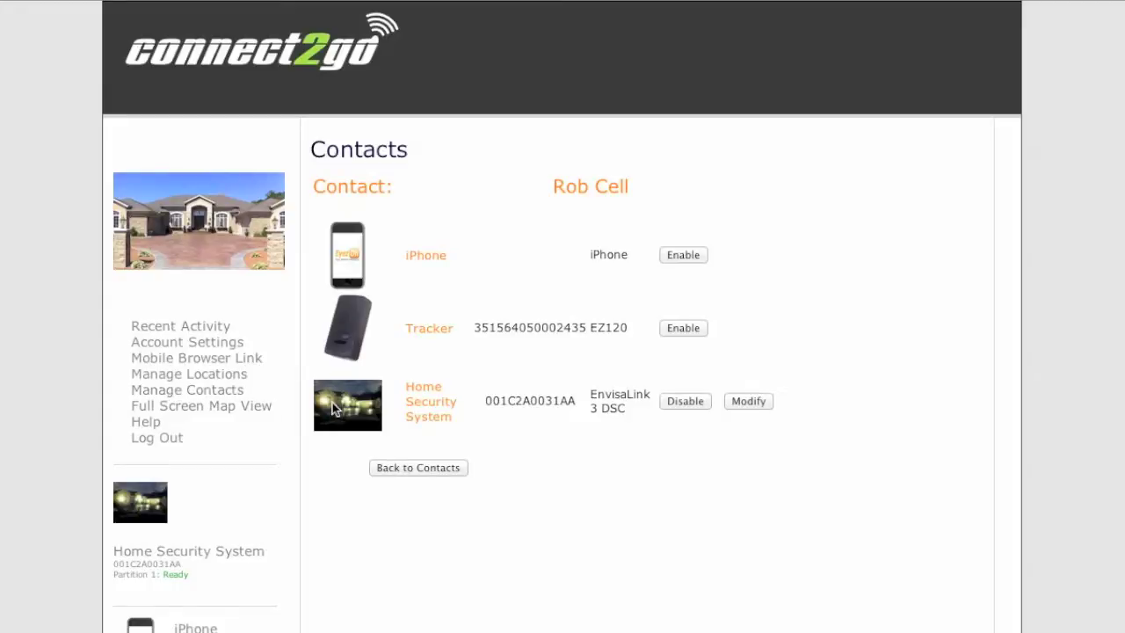
- Enable the Tracker for the e-mail contact, unticking Geofence and Power On/Off to keep SOS and Battery
{"action": "left_click", "coordinate": [411, 468]}
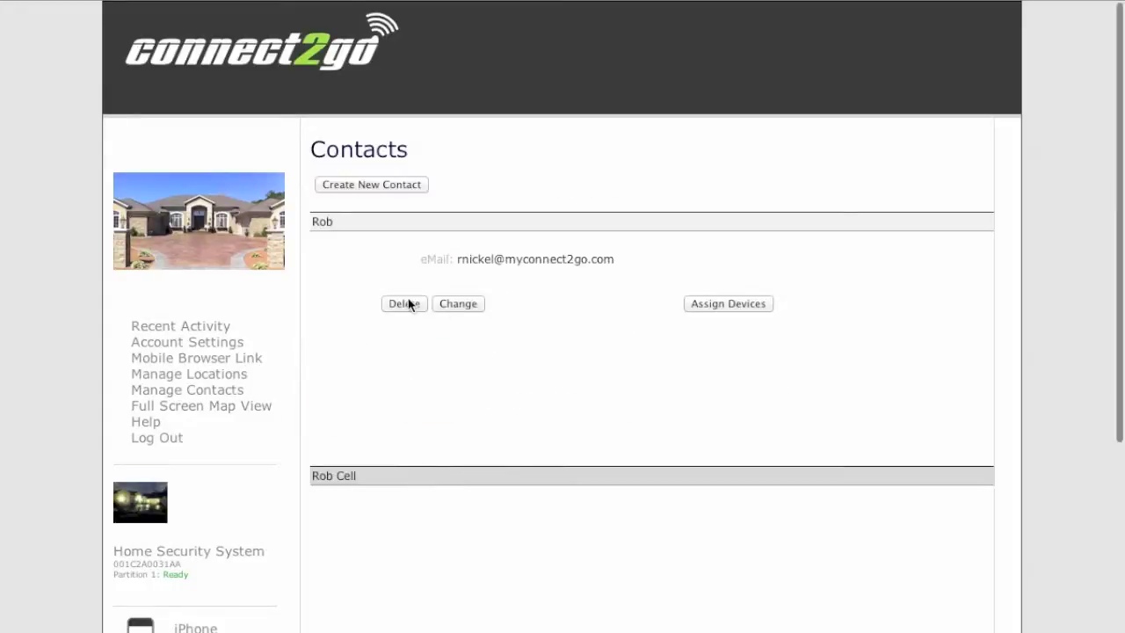
{"action": "left_click", "coordinate": [334, 478]}
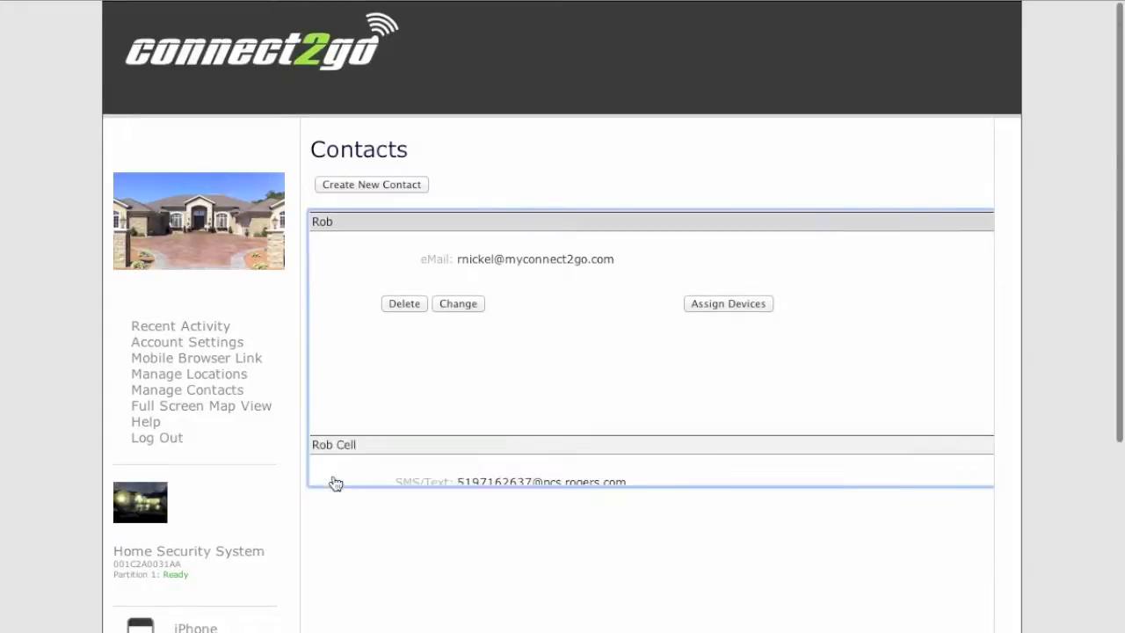
{"action": "left_click", "coordinate": [323, 224]}
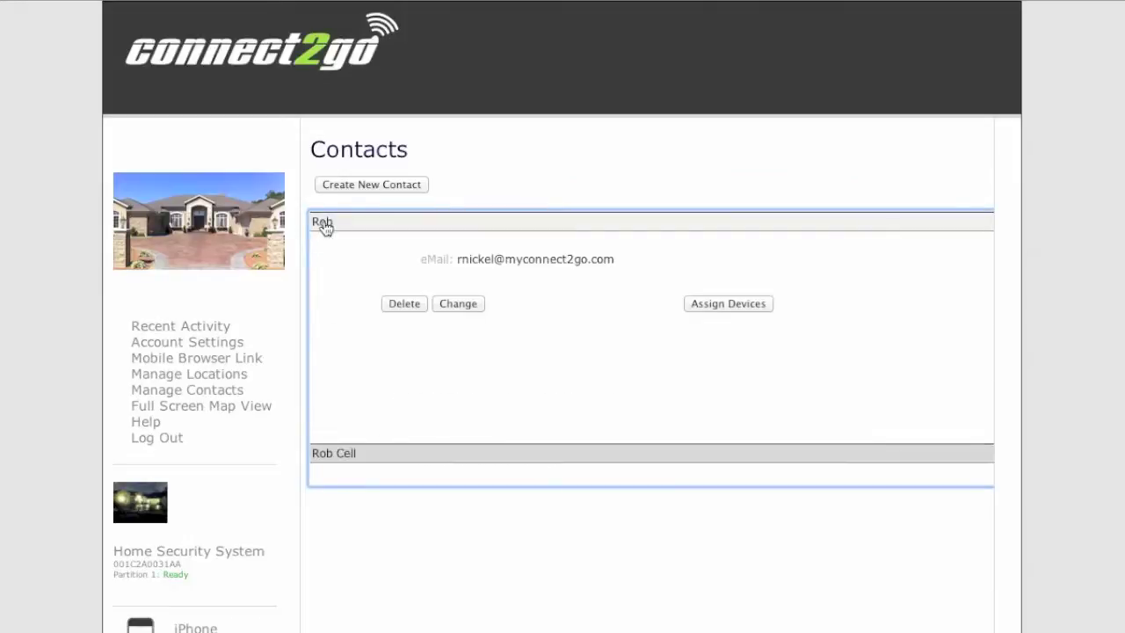
{"action": "left_click", "coordinate": [718, 305]}
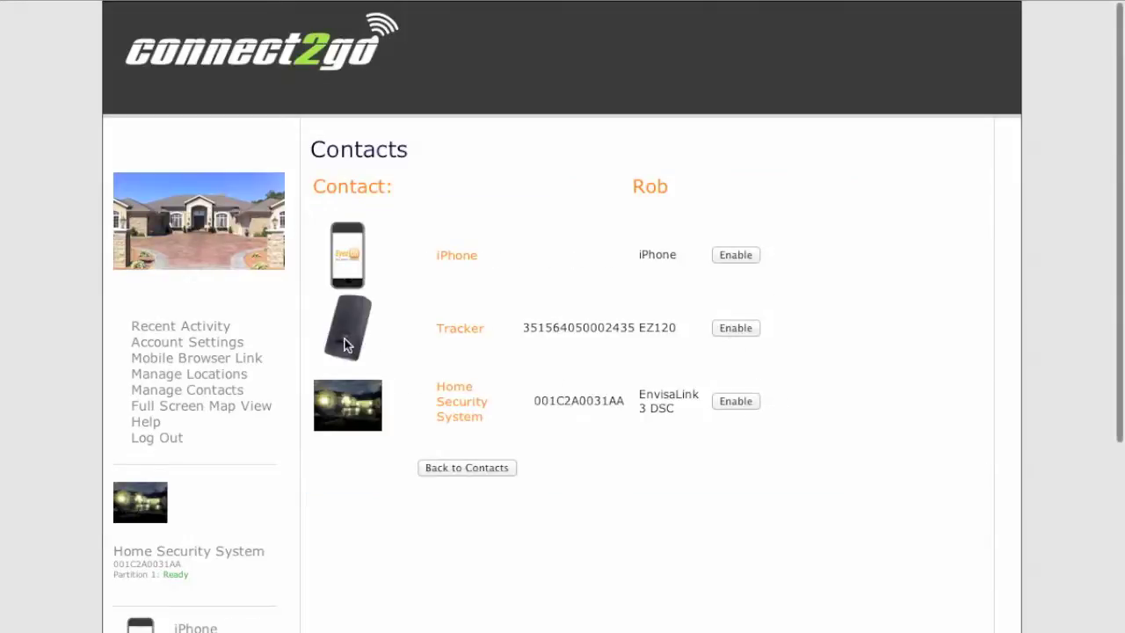
{"action": "left_click", "coordinate": [739, 327]}
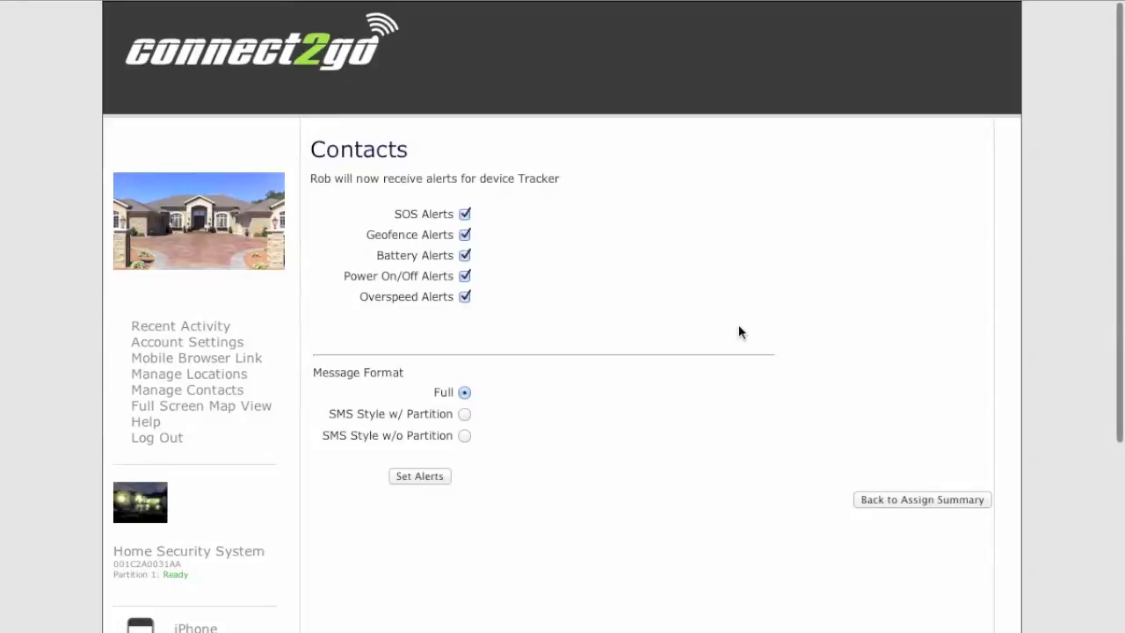
{"action": "left_click", "coordinate": [464, 235]}
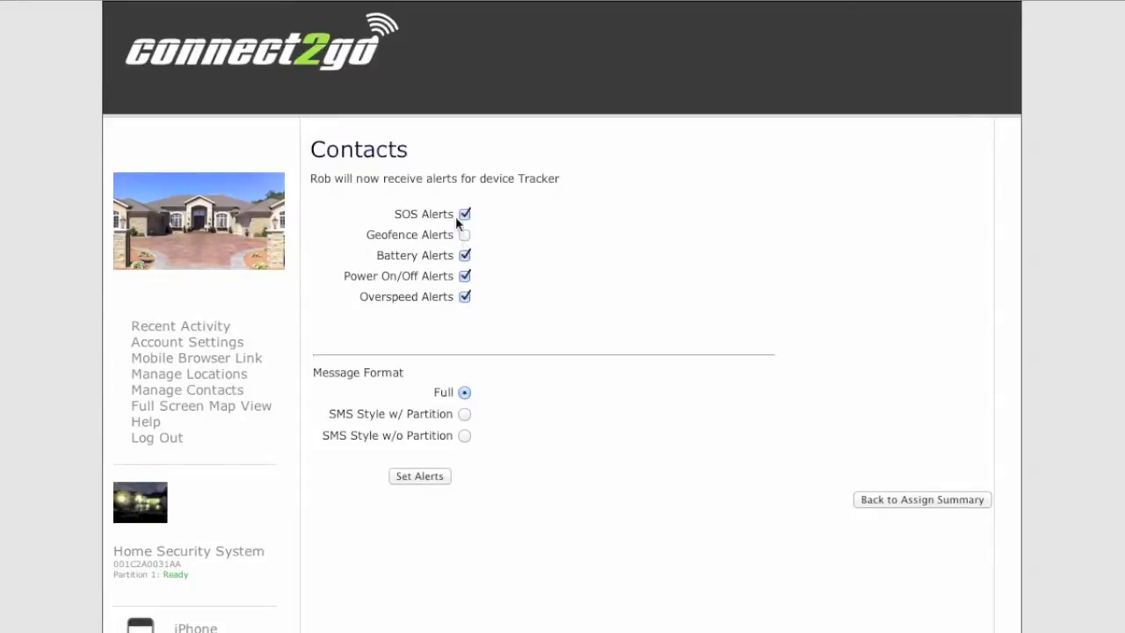
{"action": "left_click", "coordinate": [466, 277]}
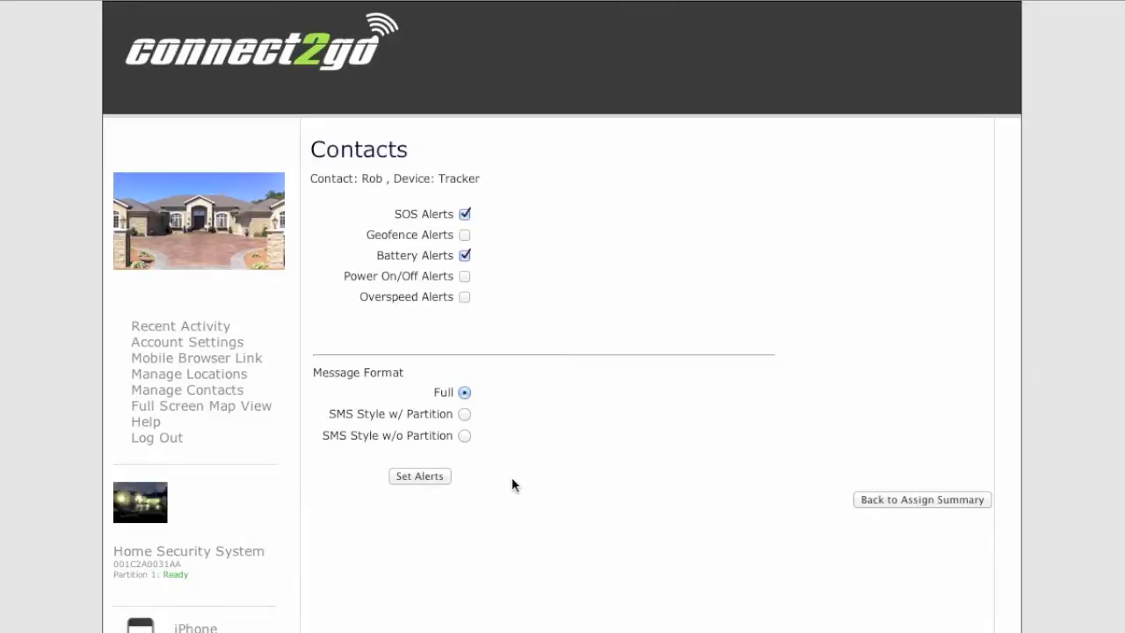
{"action": "left_click", "coordinate": [908, 500]}
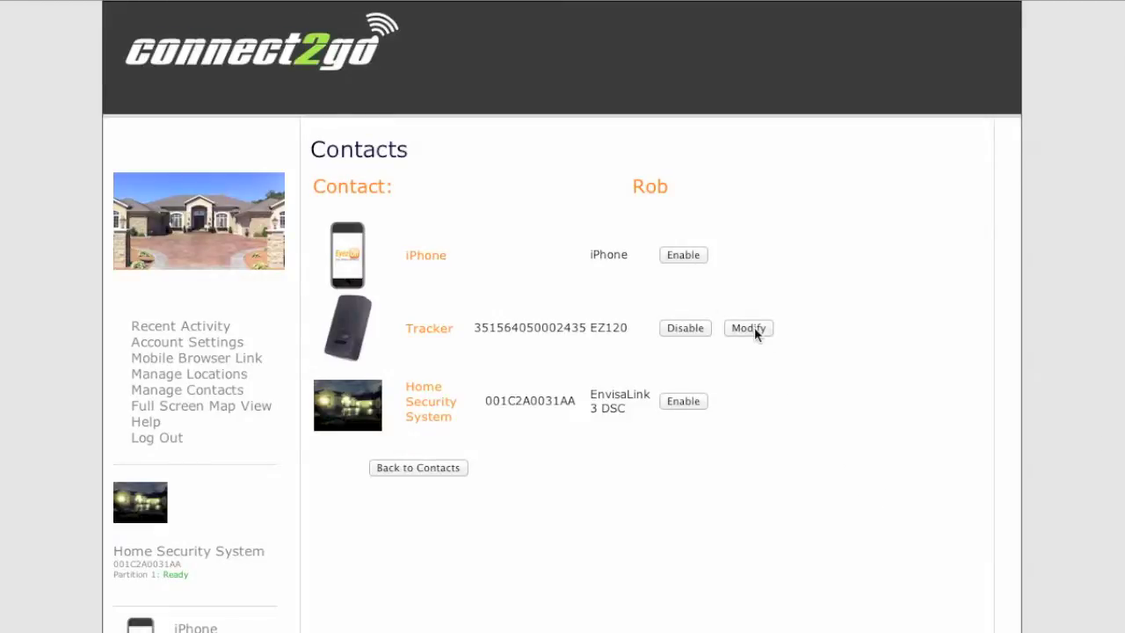
- Enable Home Security System for the e-mail contact with Alarms alerts in Full format
{"action": "left_click", "coordinate": [683, 402]}
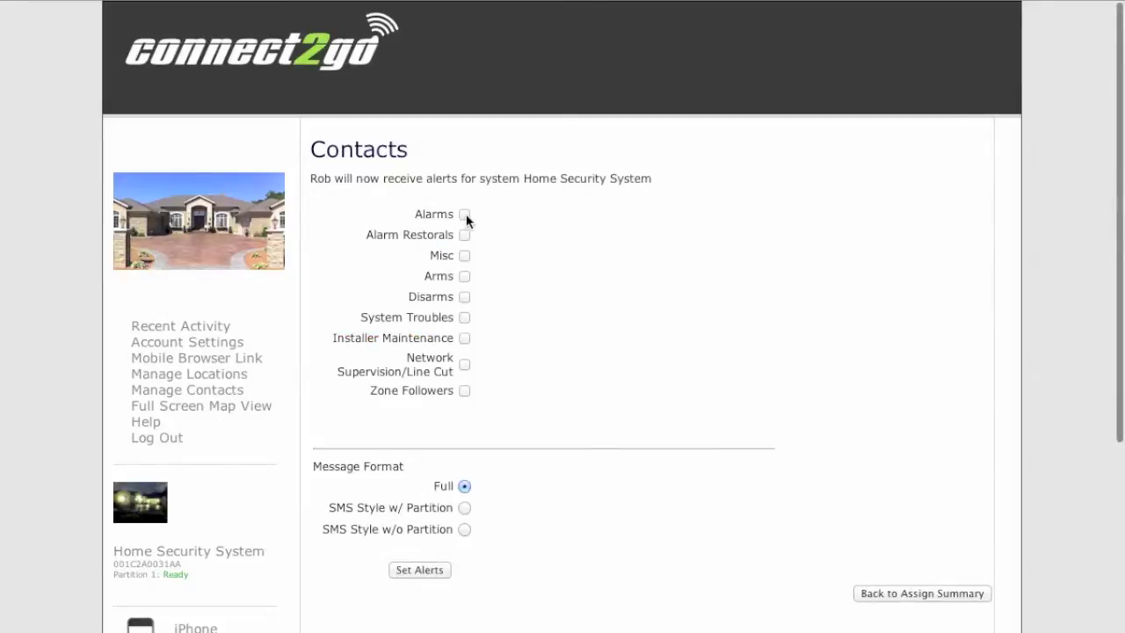
{"action": "left_click", "coordinate": [425, 568]}
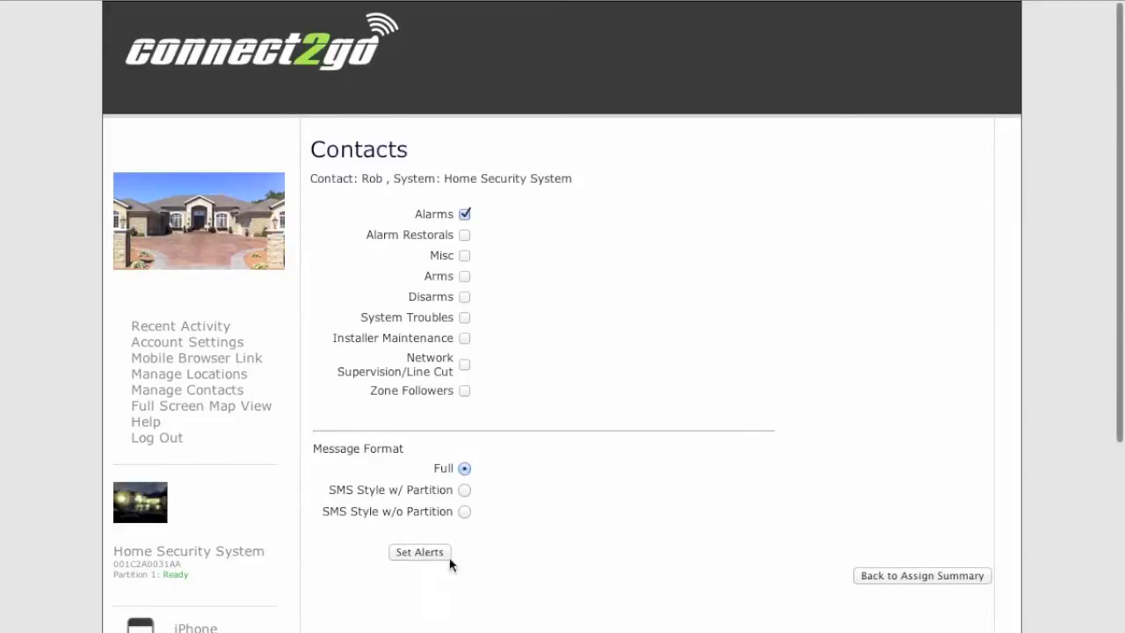
{"action": "left_click", "coordinate": [948, 582]}
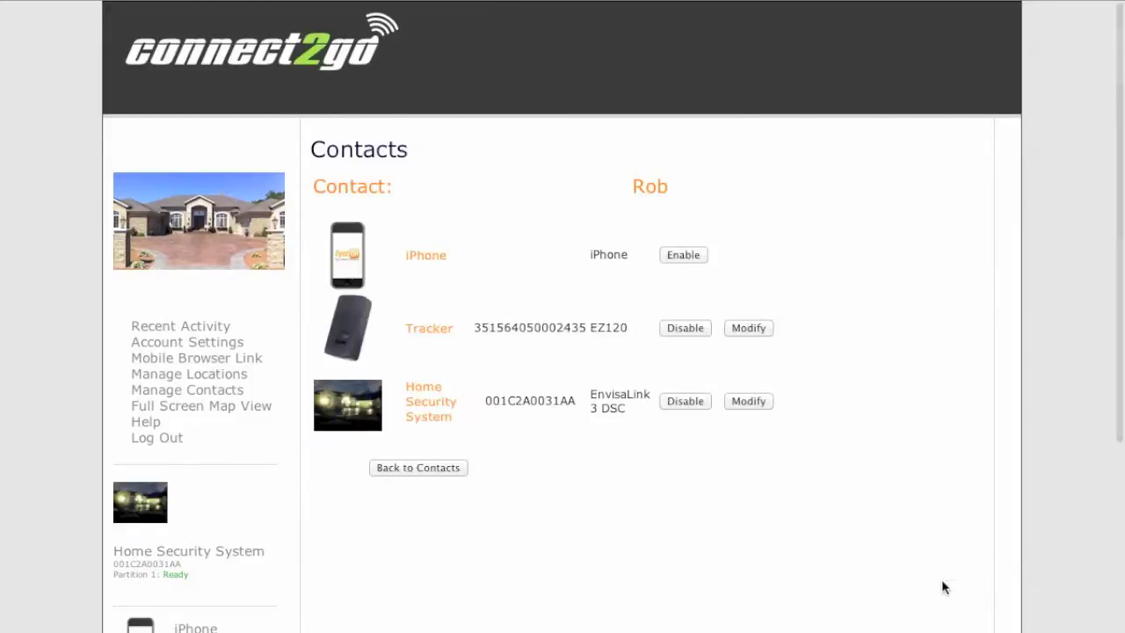